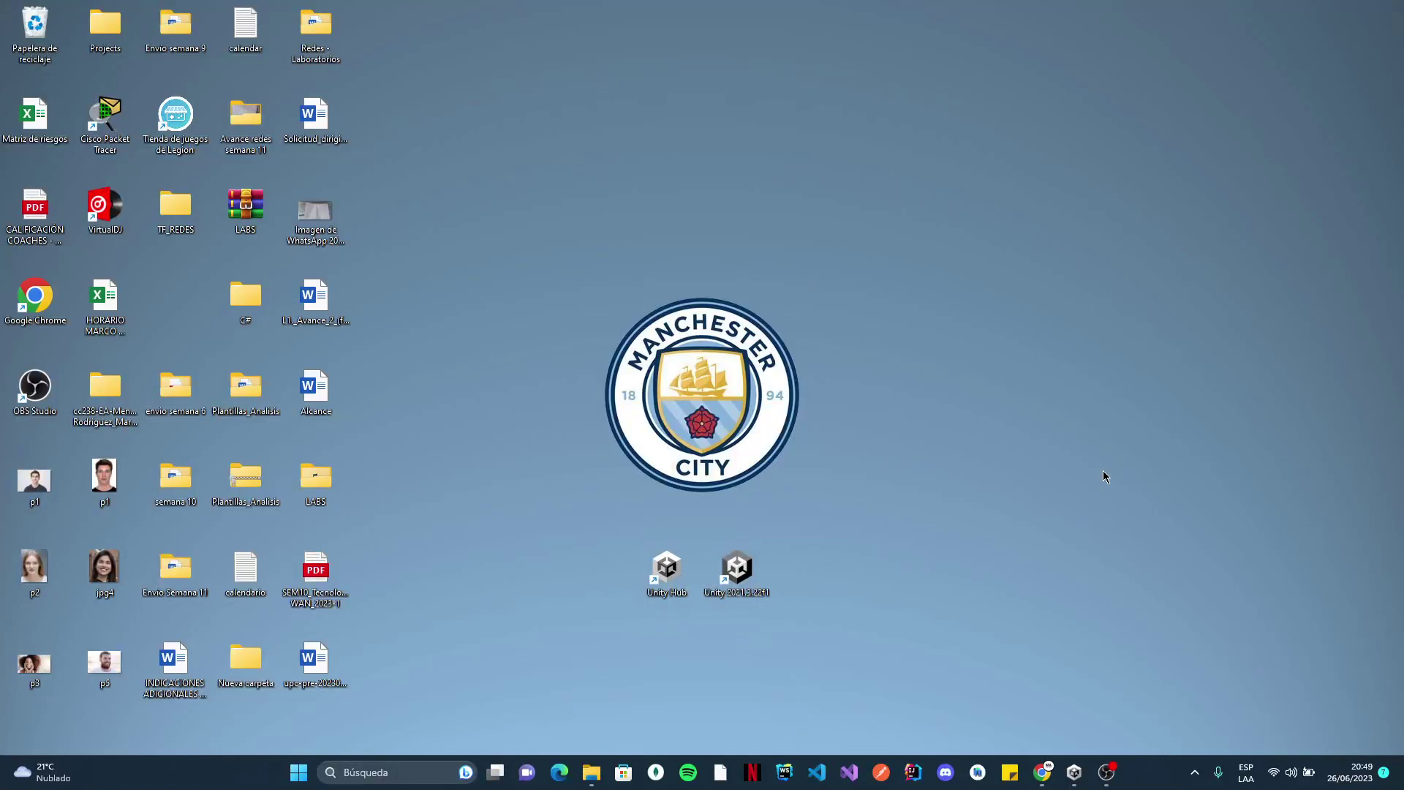
Check the Unity download page in the browser, then minimize the browser to show the desktop
{"action": "key", "text": "Caps_Lock"}
{"action": "left_click", "coordinate": [1042, 772]}
{"action": "key", "text": "ctrl+shift+Tab"}
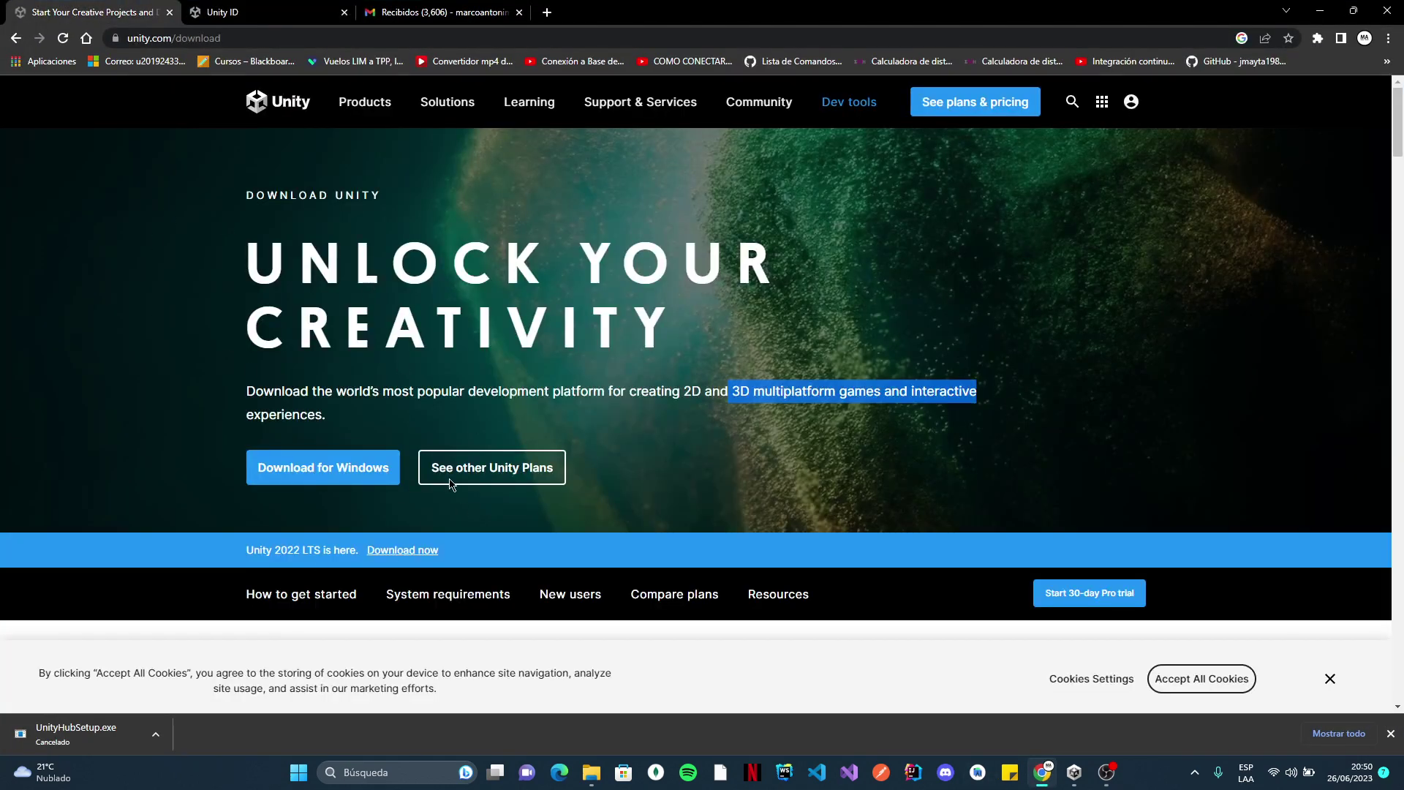
{"action": "left_click", "coordinate": [1314, 10]}
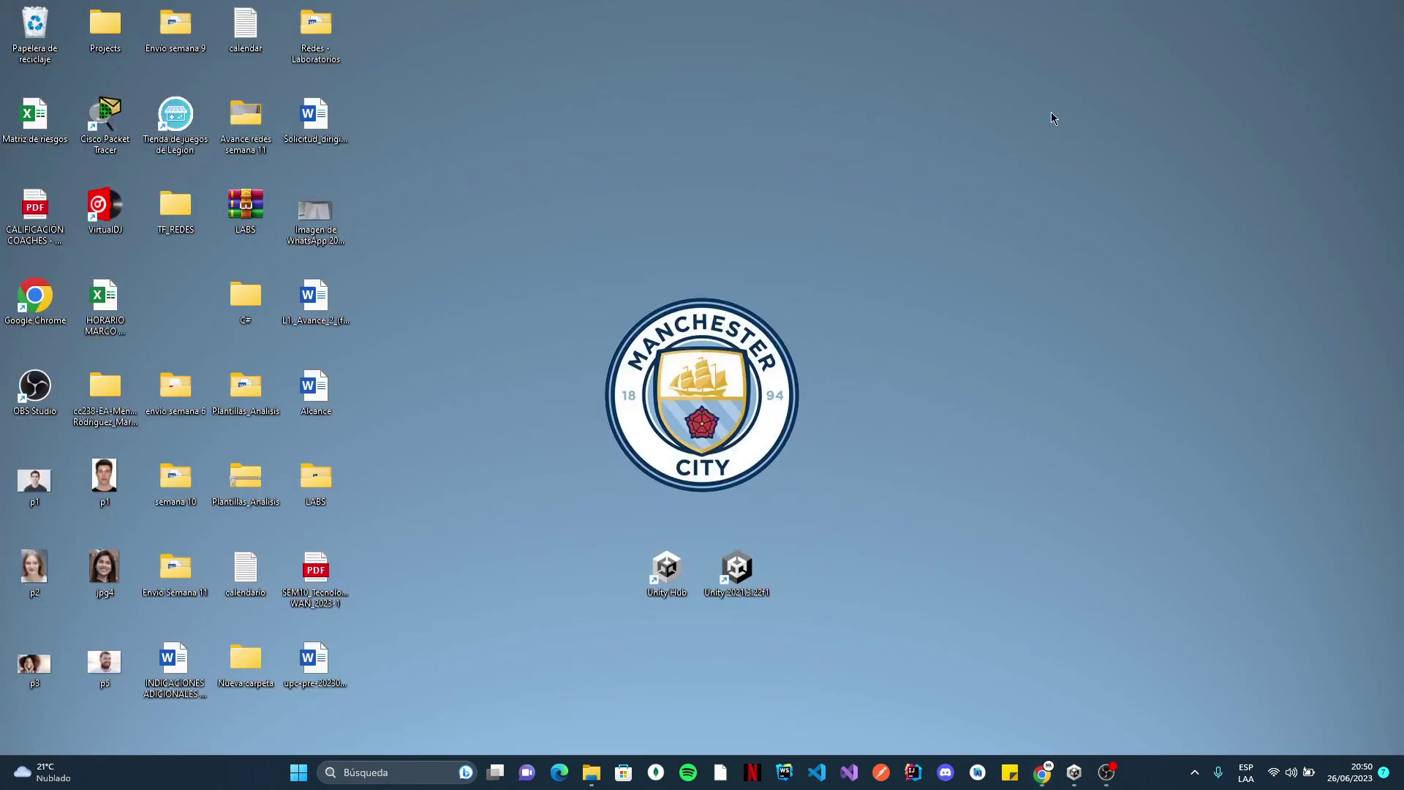
Open Unity Hub and choose Create account from the account avatar menu
{"action": "left_click", "coordinate": [1074, 772]}
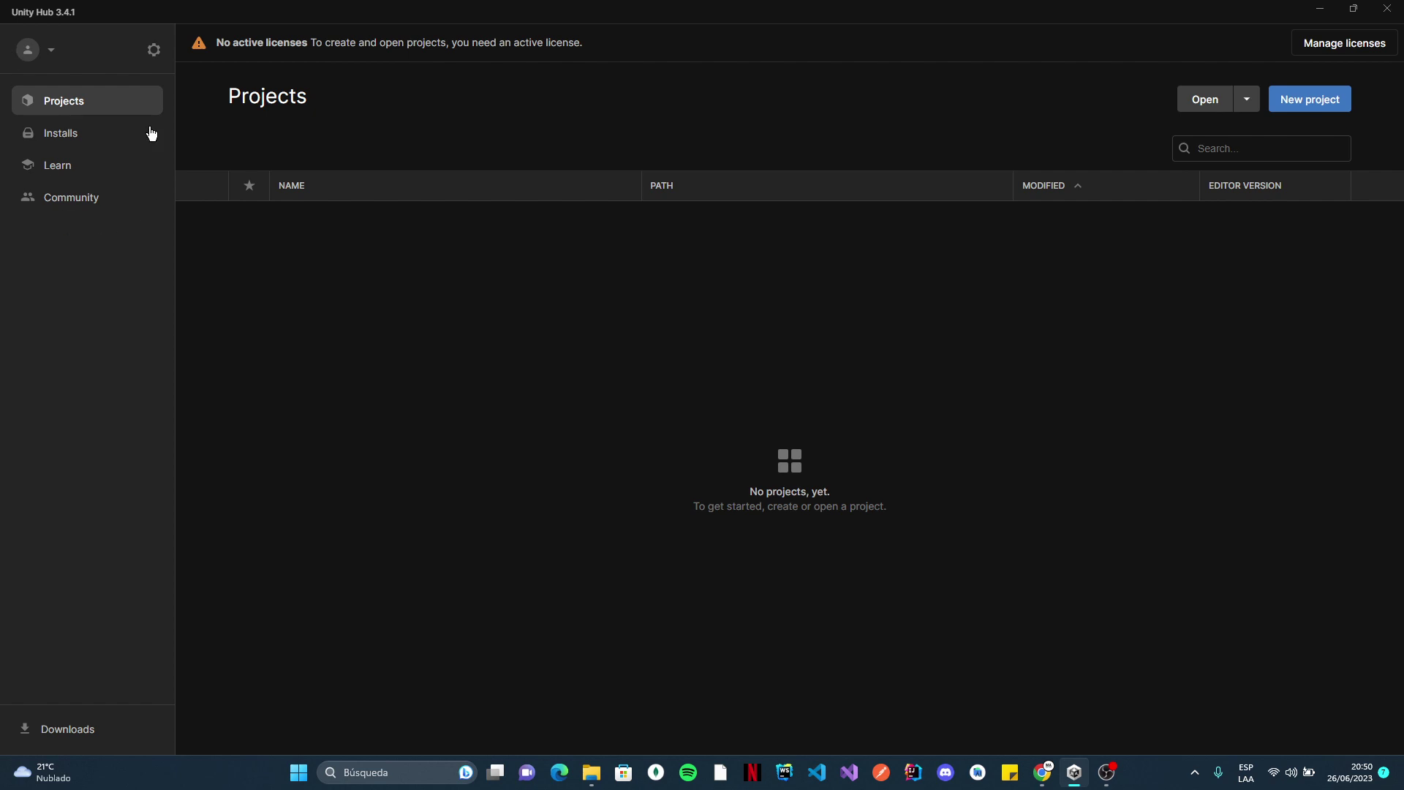
{"action": "left_click", "coordinate": [49, 53]}
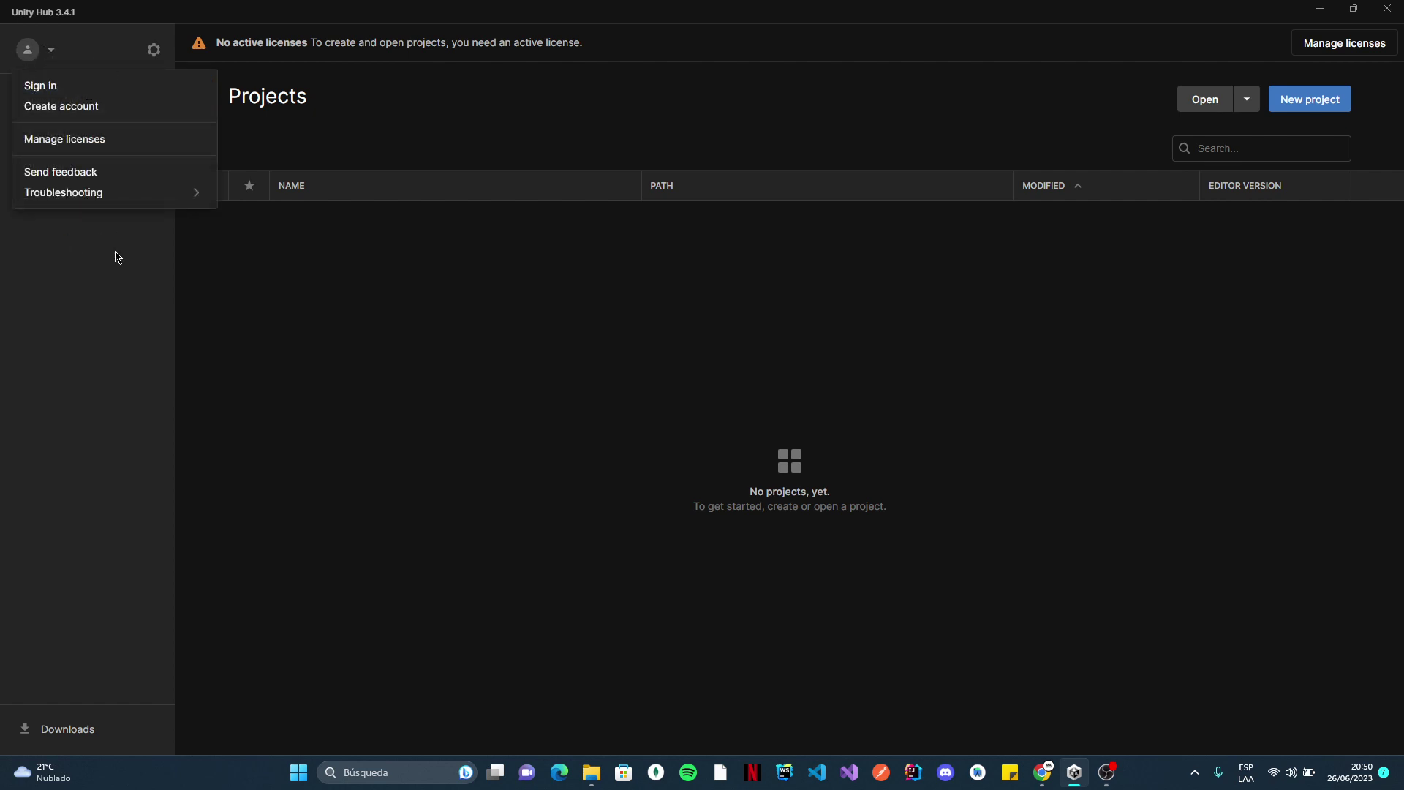
{"action": "left_click", "coordinate": [70, 113]}
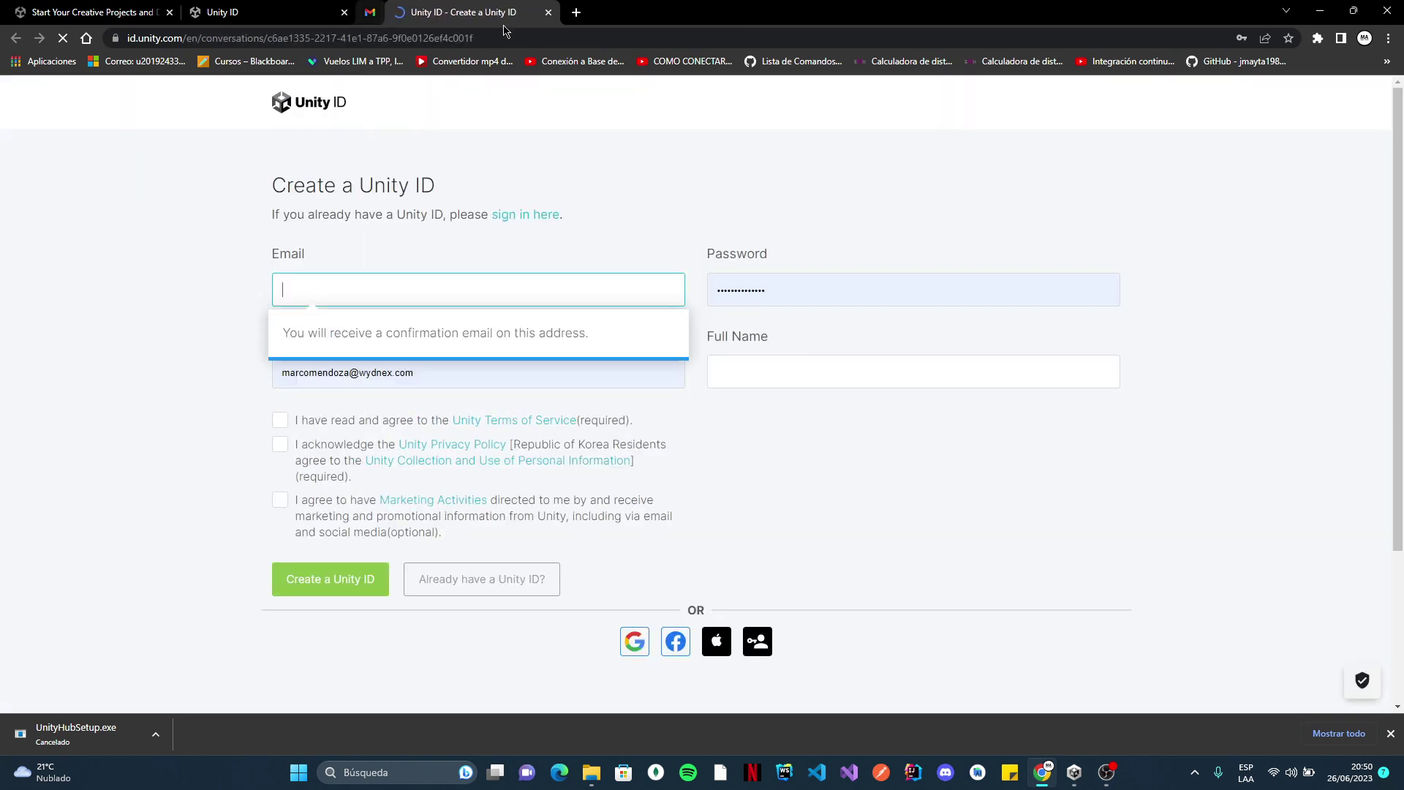
Clear the autofilled Username and Password on the sign-up form, then move to the Unity ID sign-in tab
{"action": "left_click", "coordinate": [484, 374]}
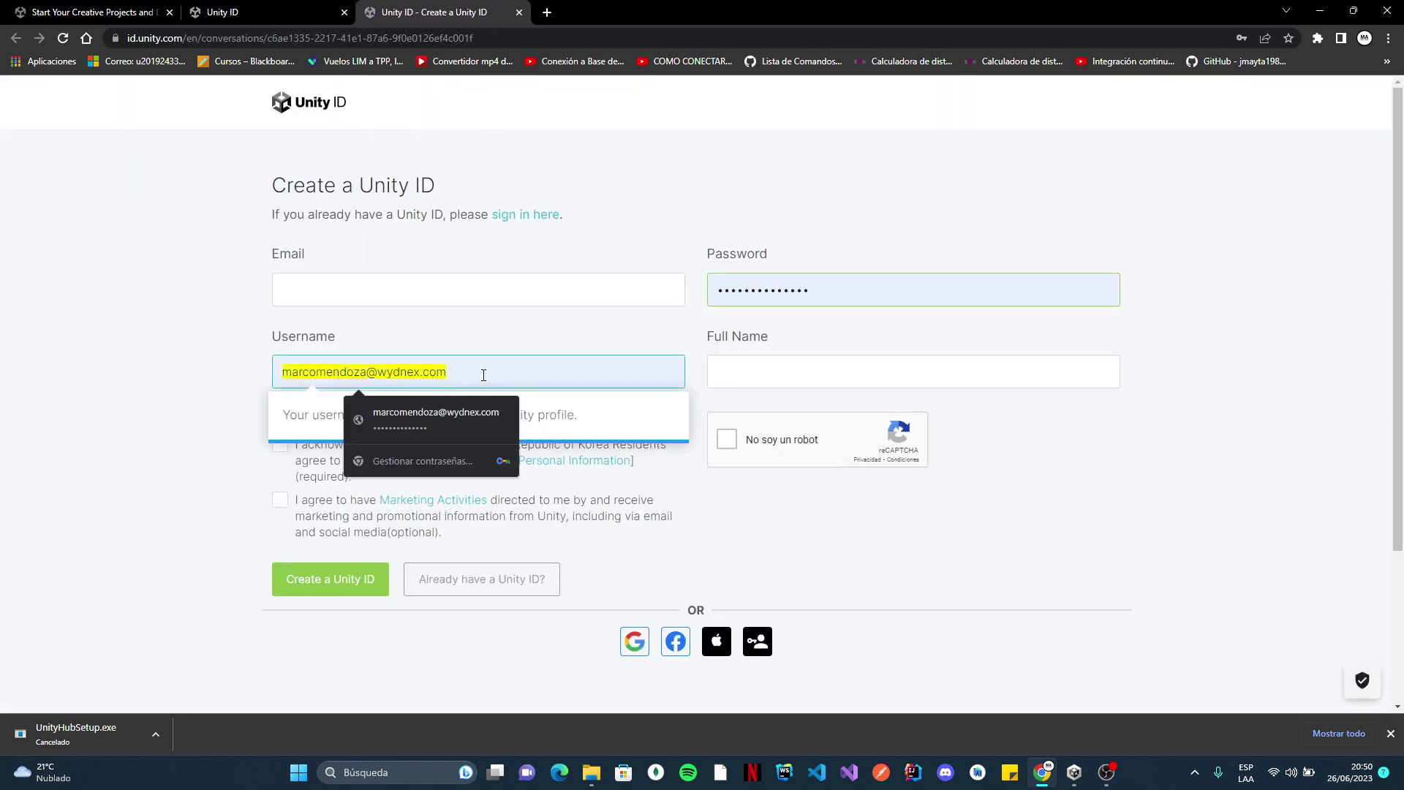
{"action": "key", "text": "BackSpace"}
{"action": "left_click", "coordinate": [853, 287]}
{"action": "key", "text": "ctrl+a"}
{"action": "key", "text": "BackSpace"}
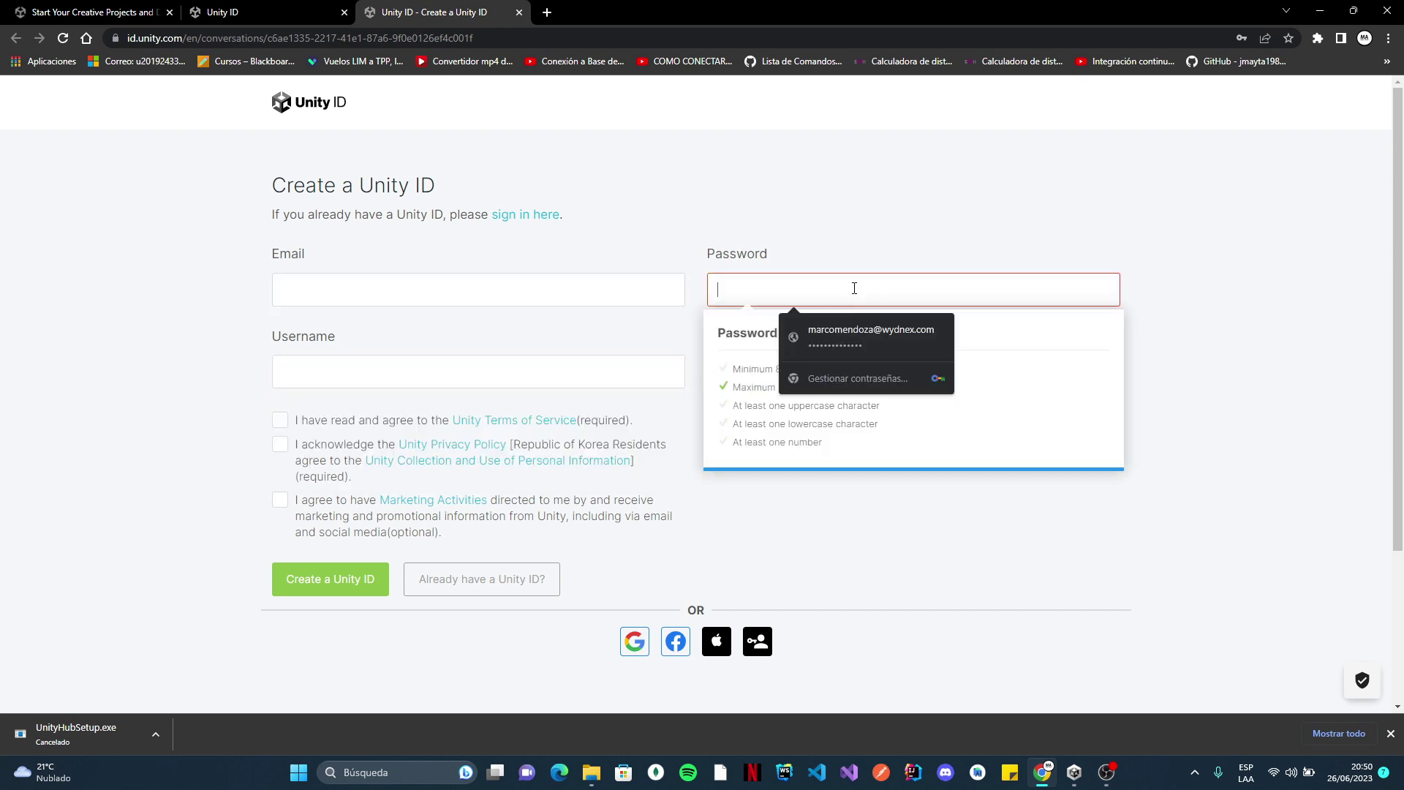
{"action": "left_click", "coordinate": [787, 220]}
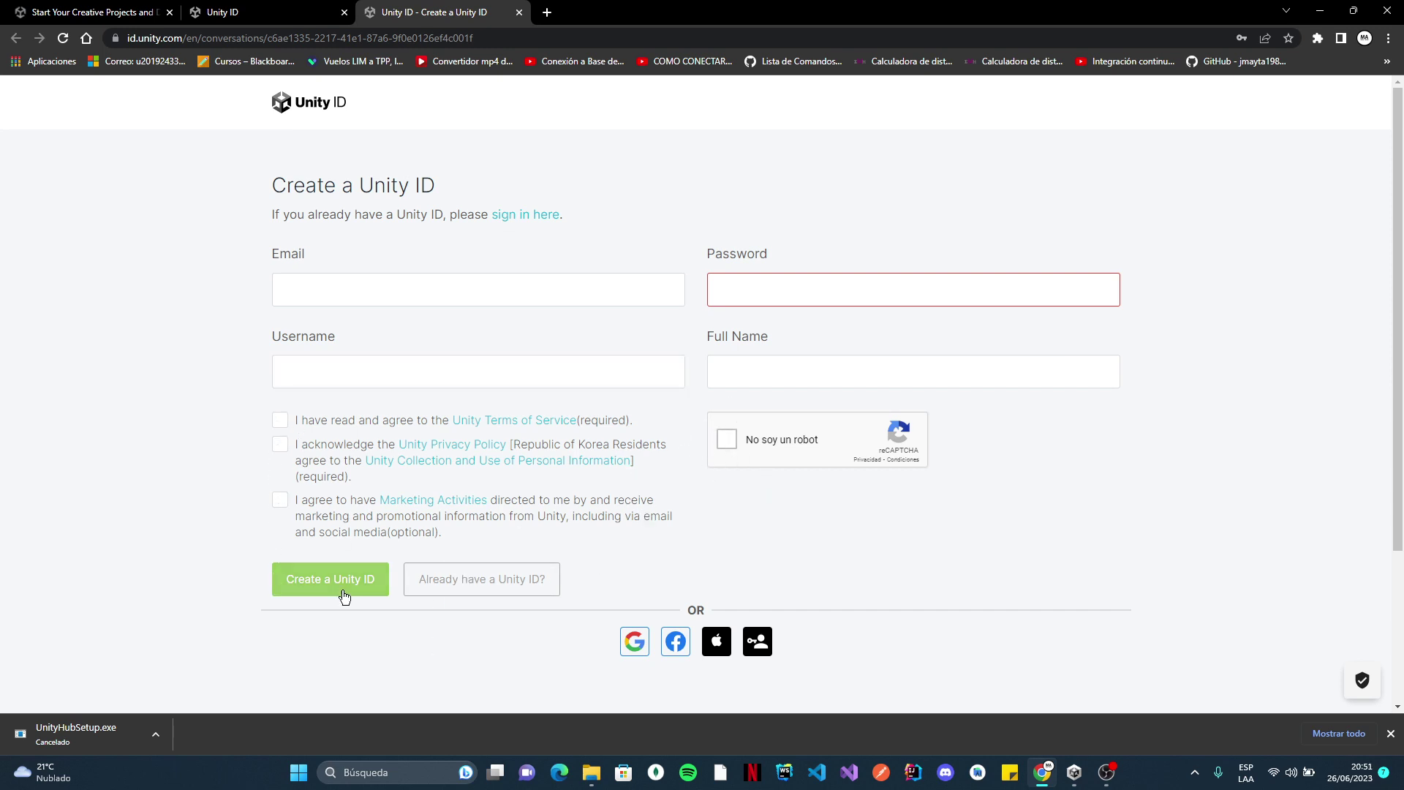
{"action": "left_click", "coordinate": [300, 521]}
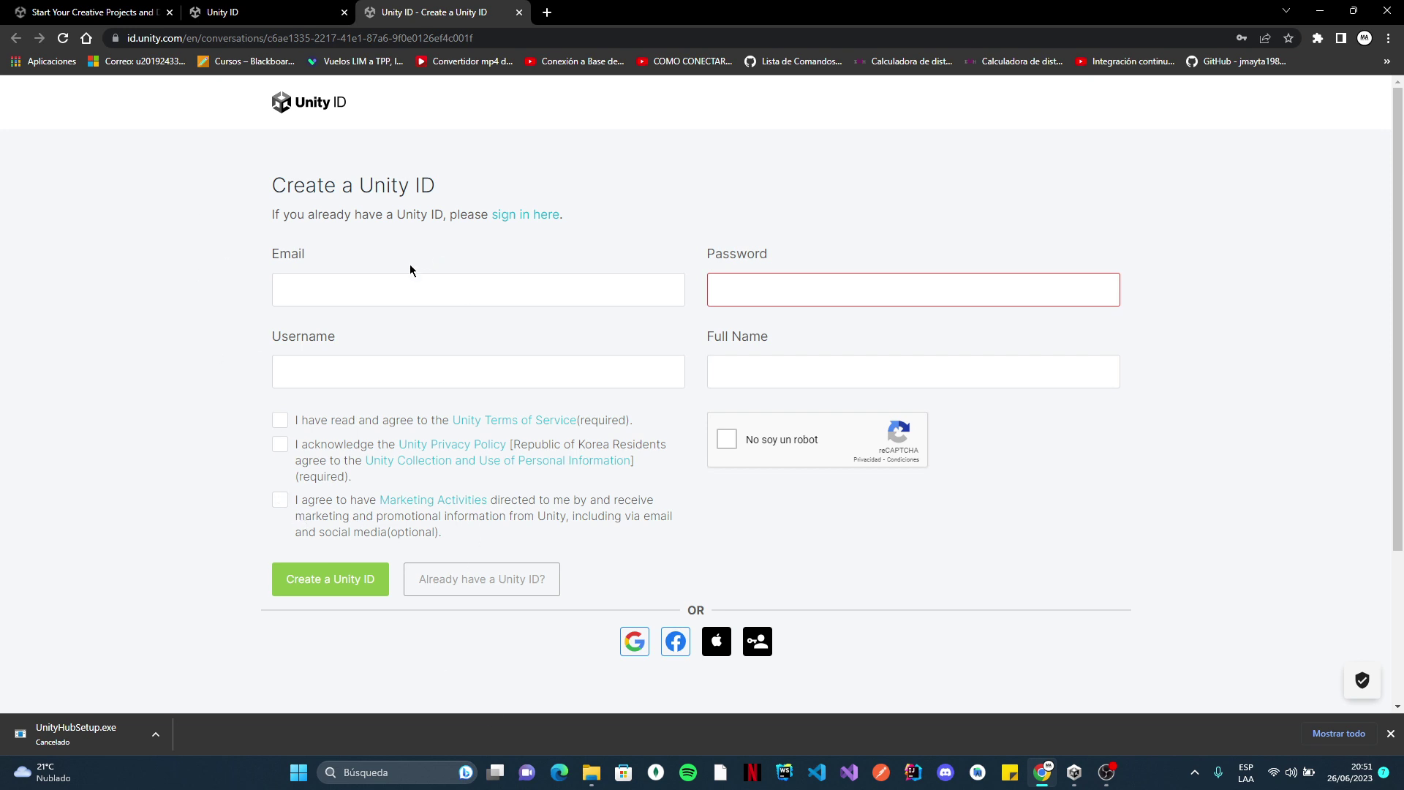
{"action": "left_click", "coordinate": [307, 13]}
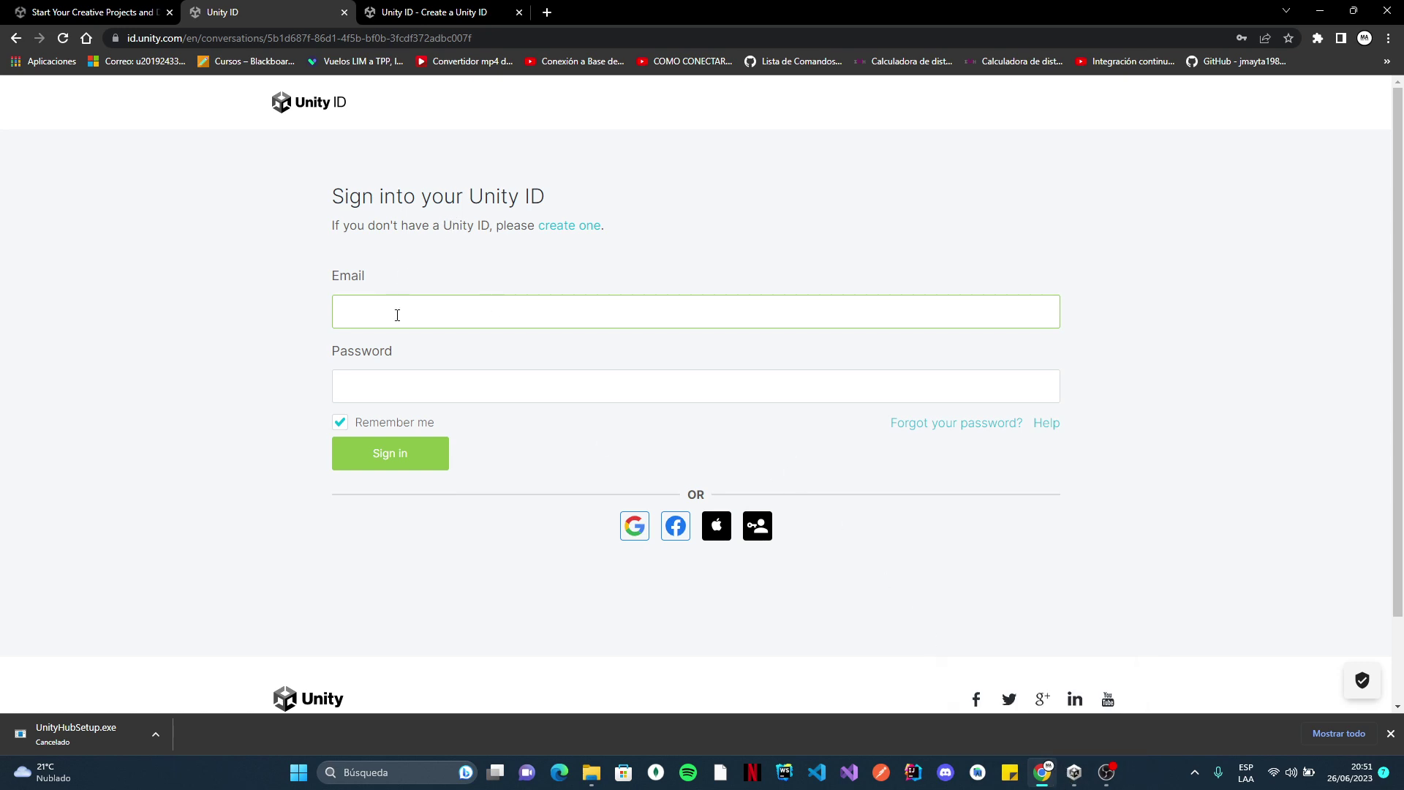
Sign in to Unity ID using the saved email and password autofill entry
{"action": "type", "text": "marc"}
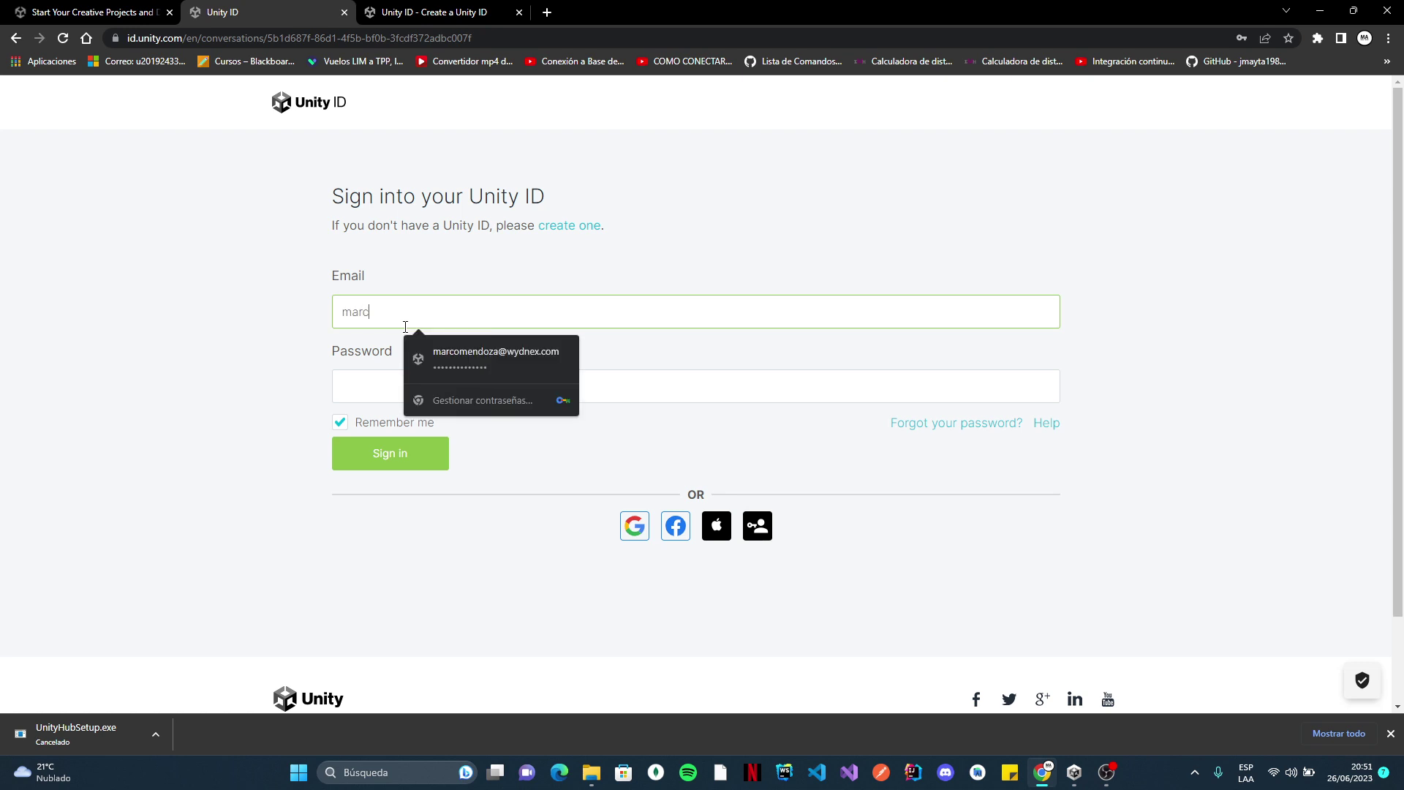
{"action": "left_click", "coordinate": [468, 358]}
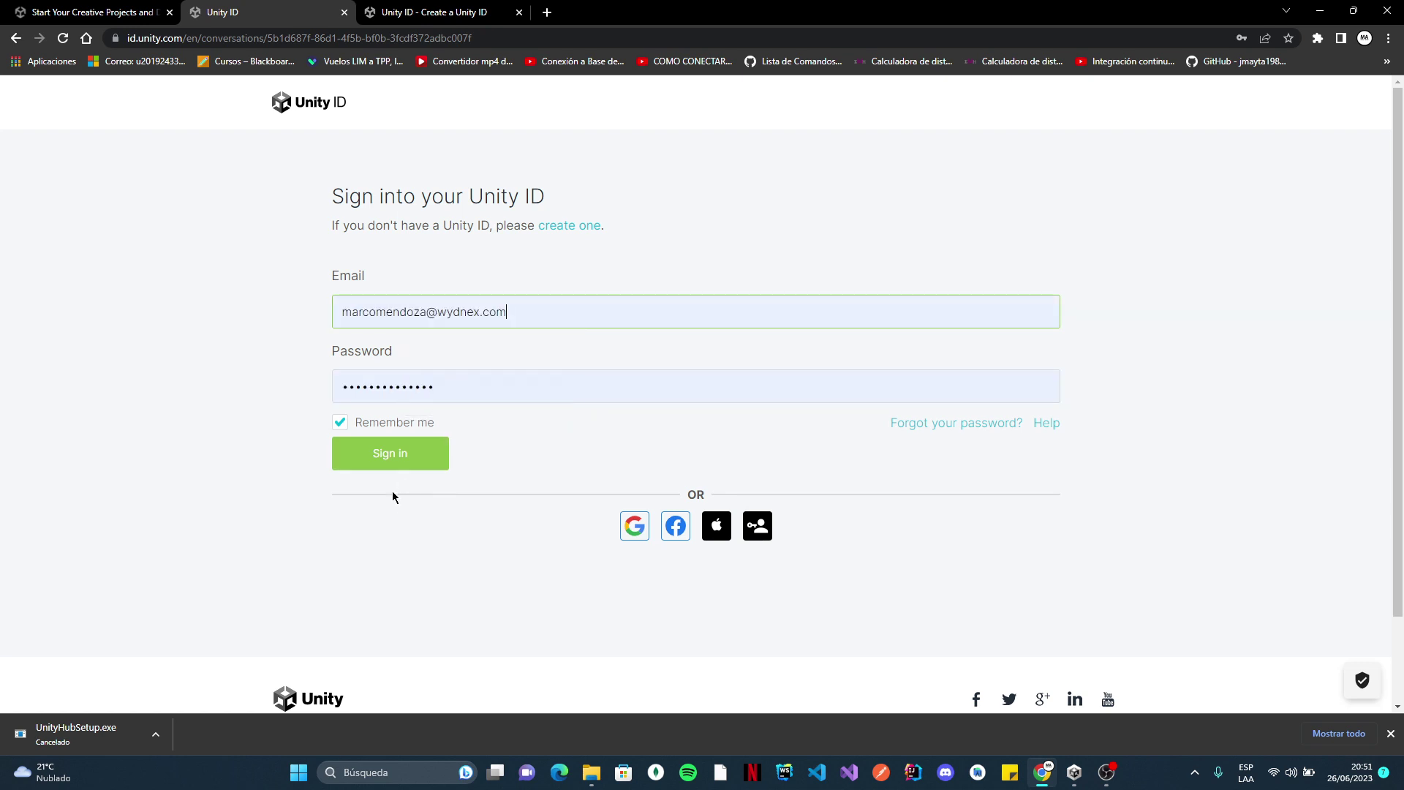
{"action": "left_click", "coordinate": [380, 453]}
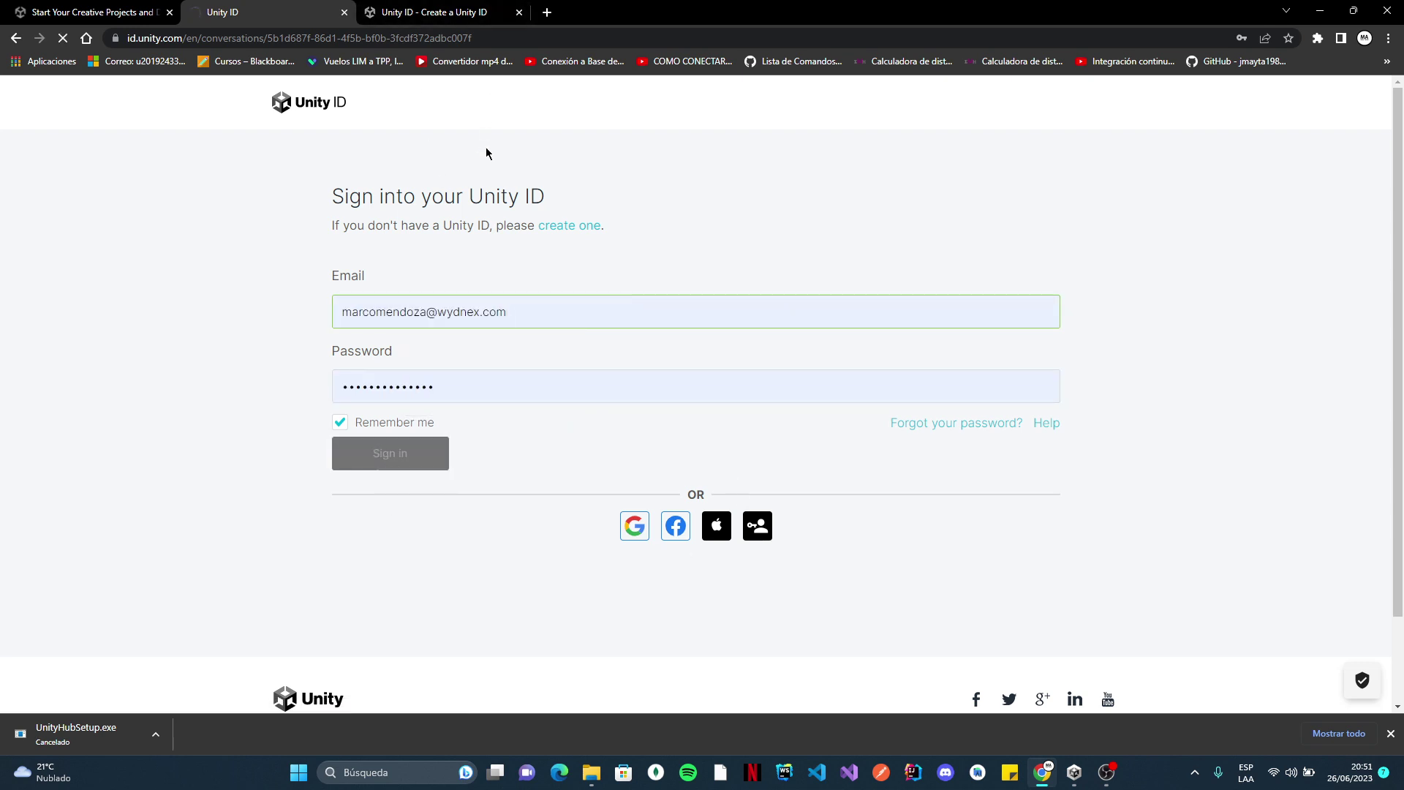
Bring Unity Hub forward, briefly hide it to check the sign-in page, then restore it
{"action": "left_click", "coordinate": [1074, 773]}
{"action": "left_click", "coordinate": [1069, 775]}
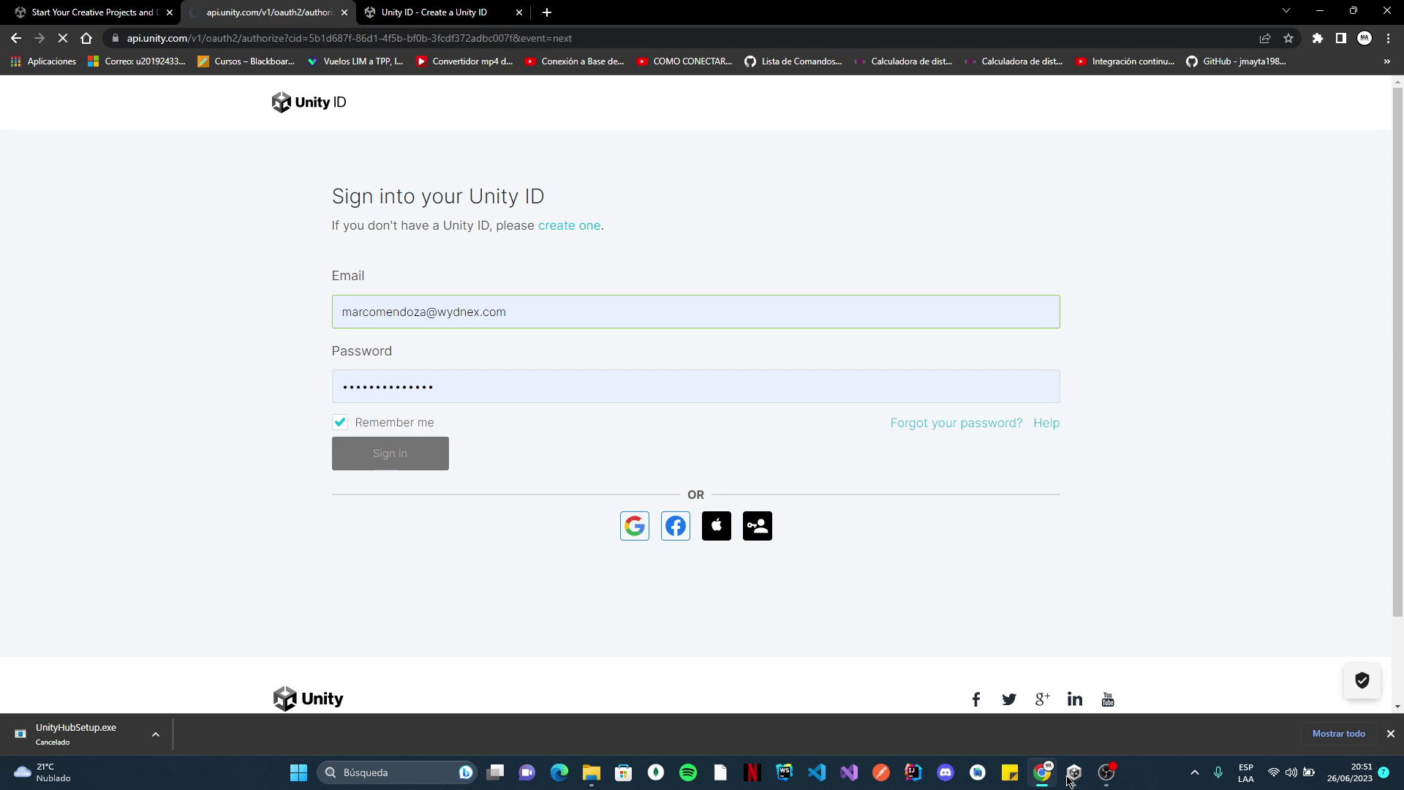
{"action": "left_click", "coordinate": [1068, 783]}
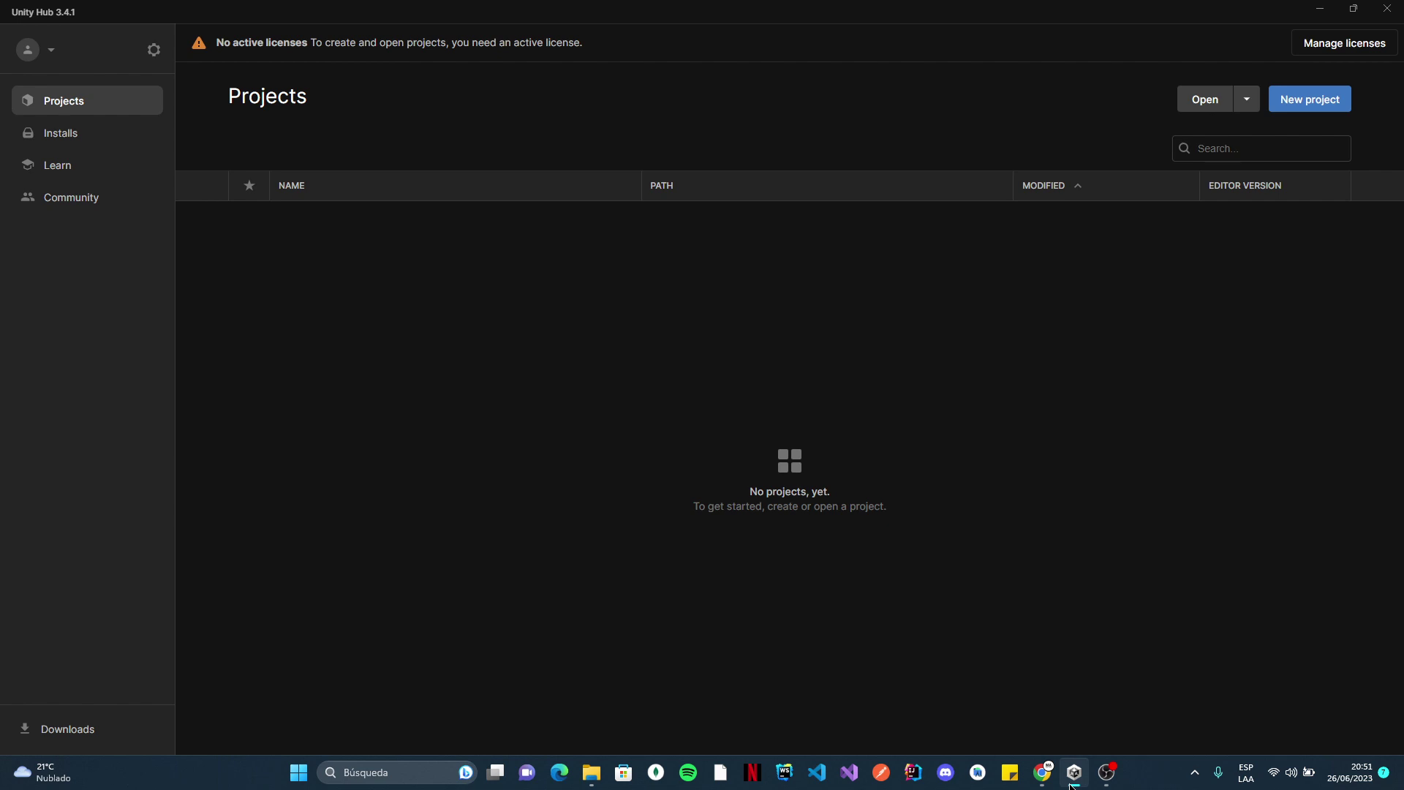
Hide Unity Hub and review the Unity ID account settings and its Organizaciones list, then minimize Chrome
{"action": "left_click", "coordinate": [1070, 784]}
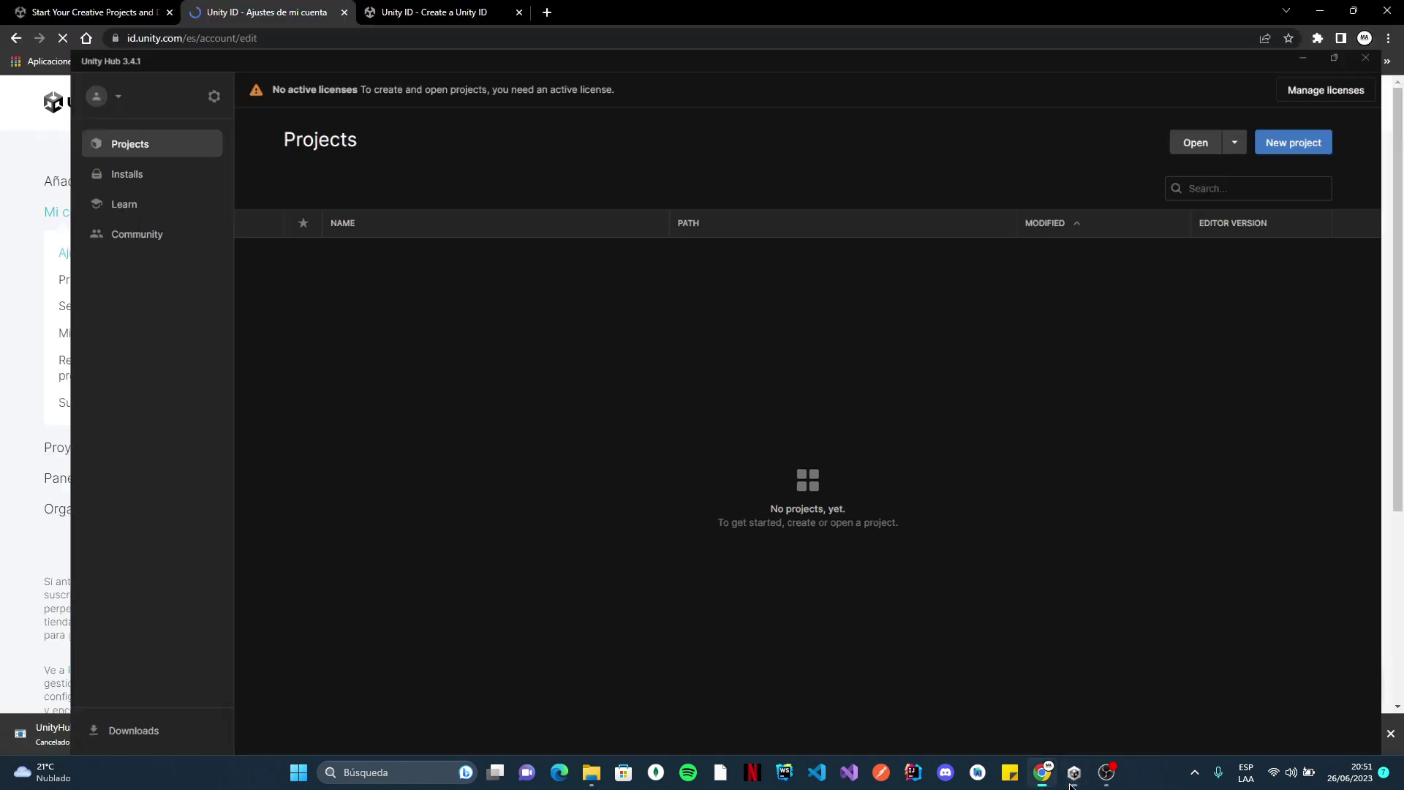
{"action": "scroll", "coordinate": [251, 304], "scroll_direction": "down", "scroll_amount": 5}
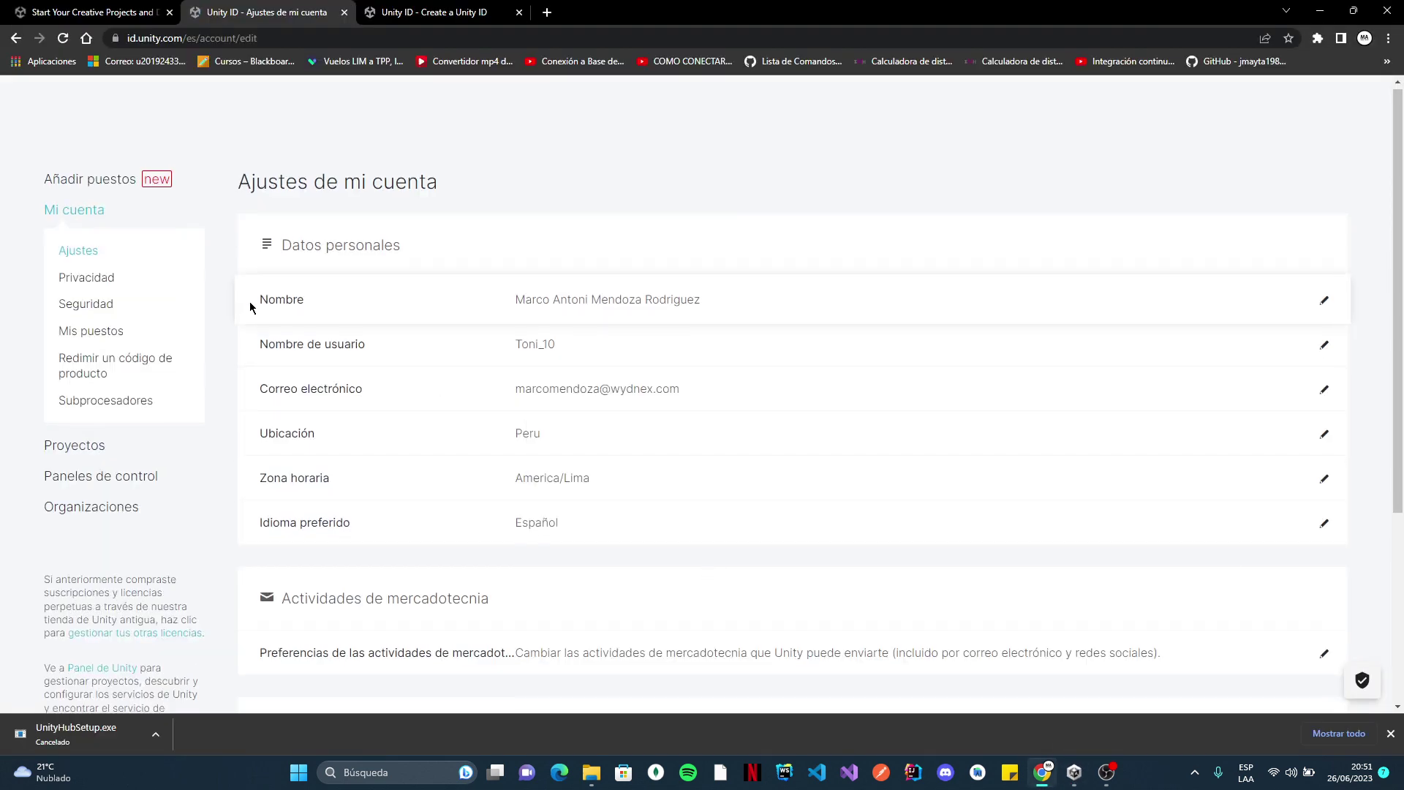
{"action": "scroll", "coordinate": [254, 304], "scroll_direction": "up", "scroll_amount": 5}
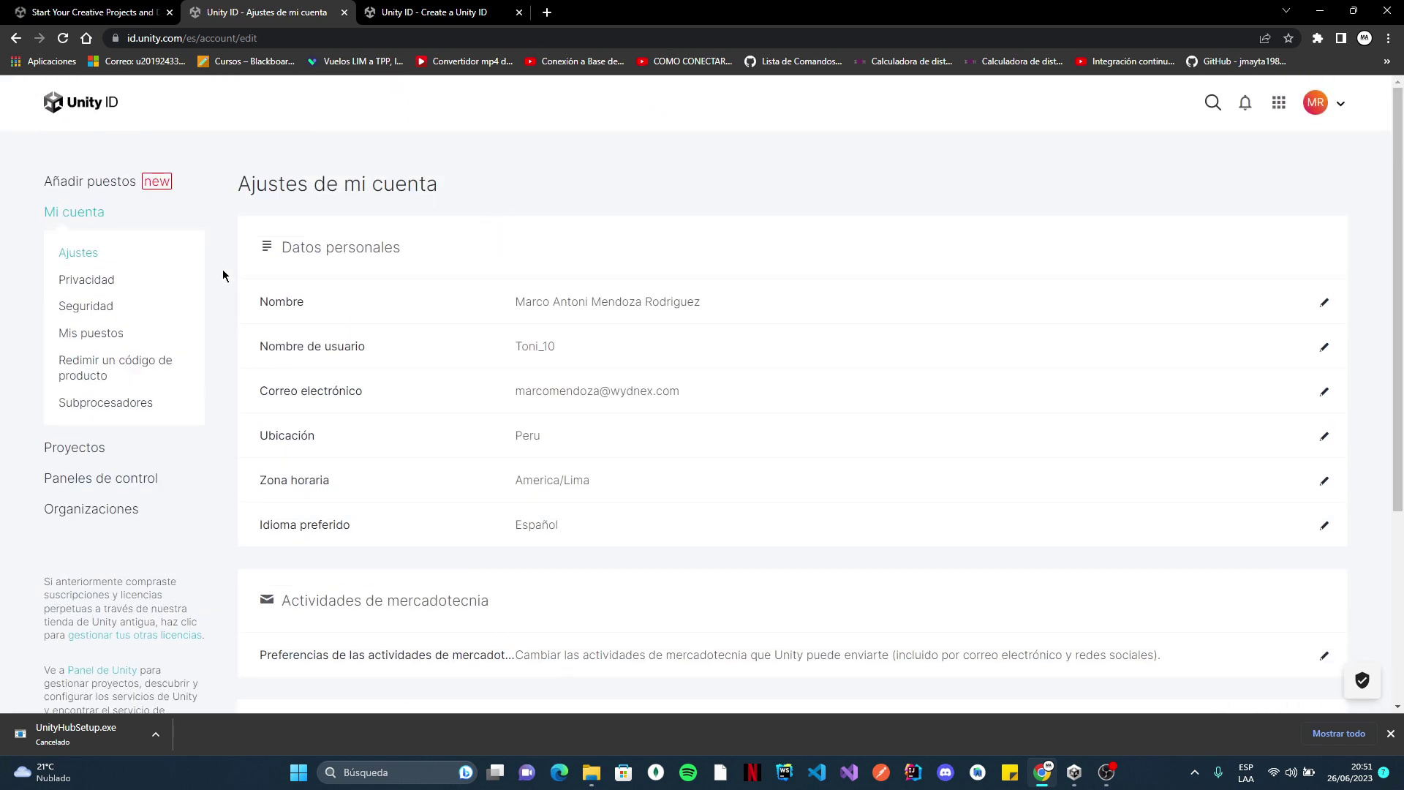
{"action": "left_click", "coordinate": [1319, 104]}
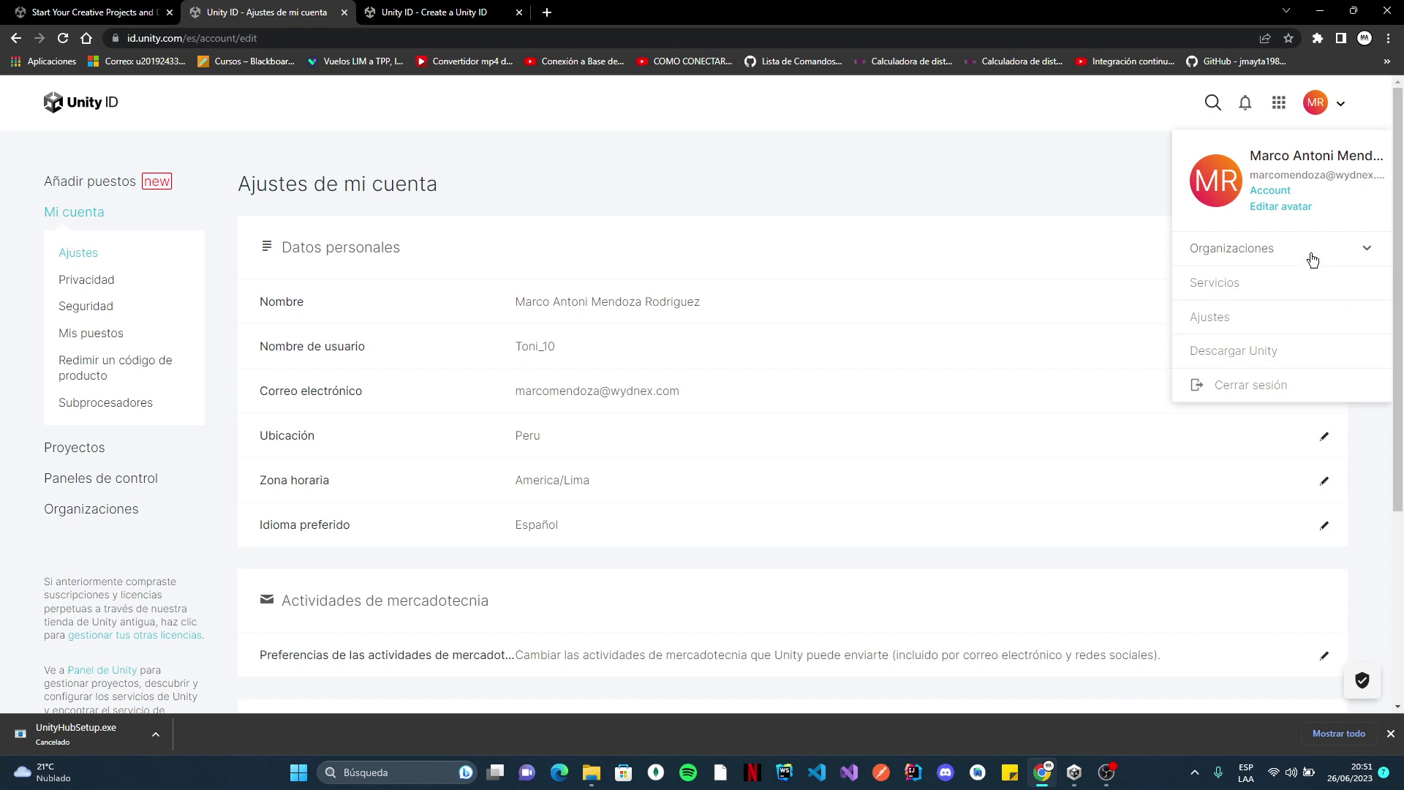
{"action": "left_click", "coordinate": [1365, 248]}
{"action": "left_click", "coordinate": [1365, 246]}
{"action": "left_click", "coordinate": [1322, 16]}
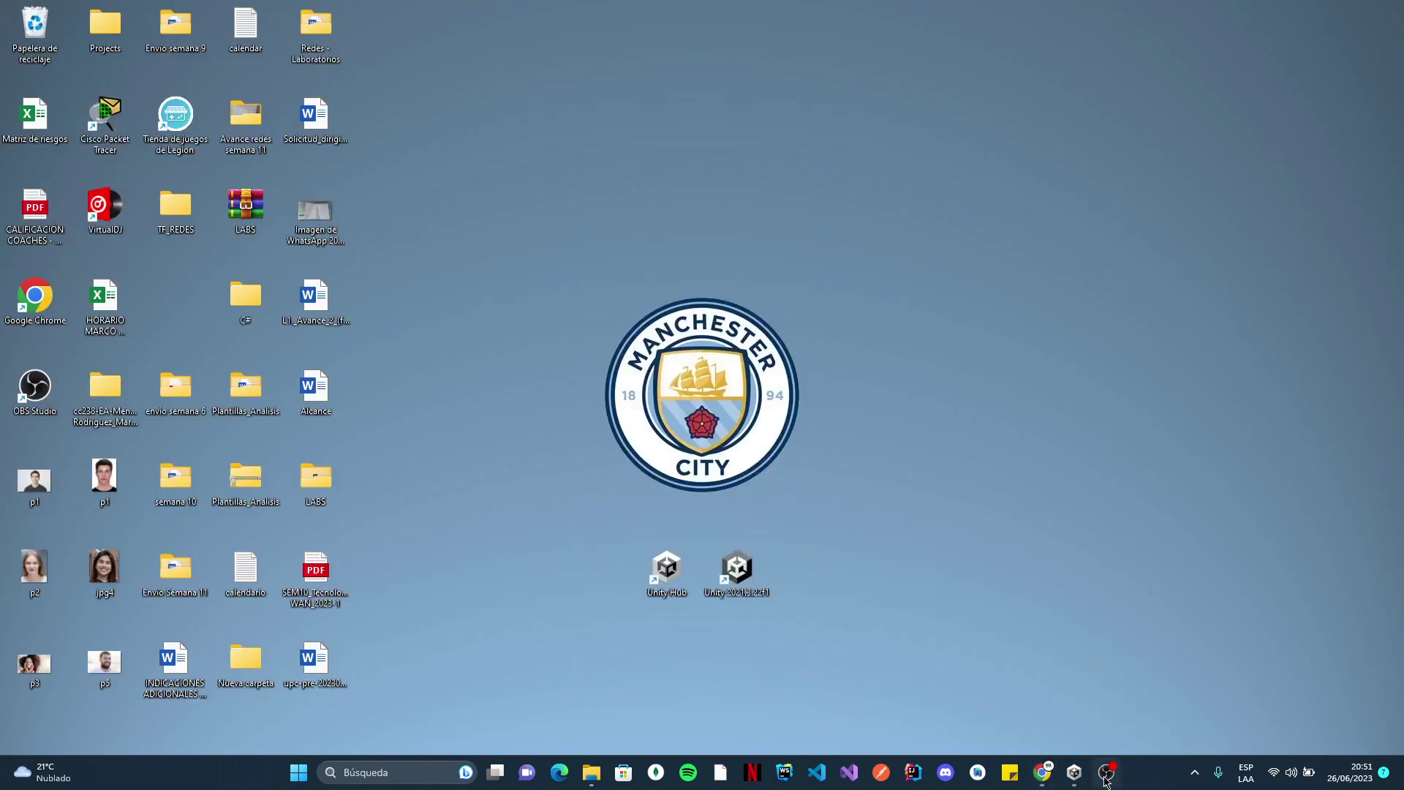
Reopen Unity Hub, look at Troubleshooting in the account menu, then close the Hub window
{"action": "left_click", "coordinate": [1072, 778]}
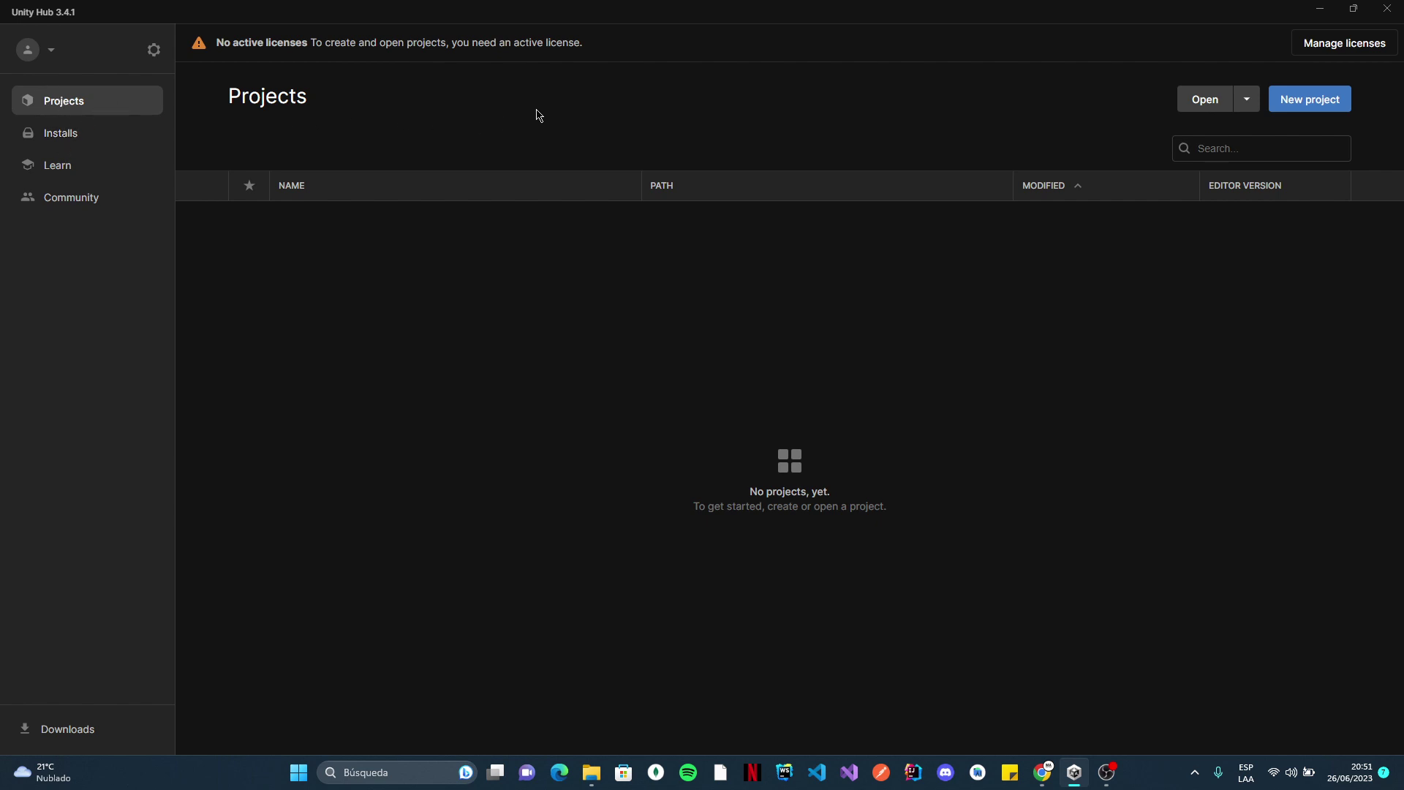
{"action": "left_click", "coordinate": [45, 53]}
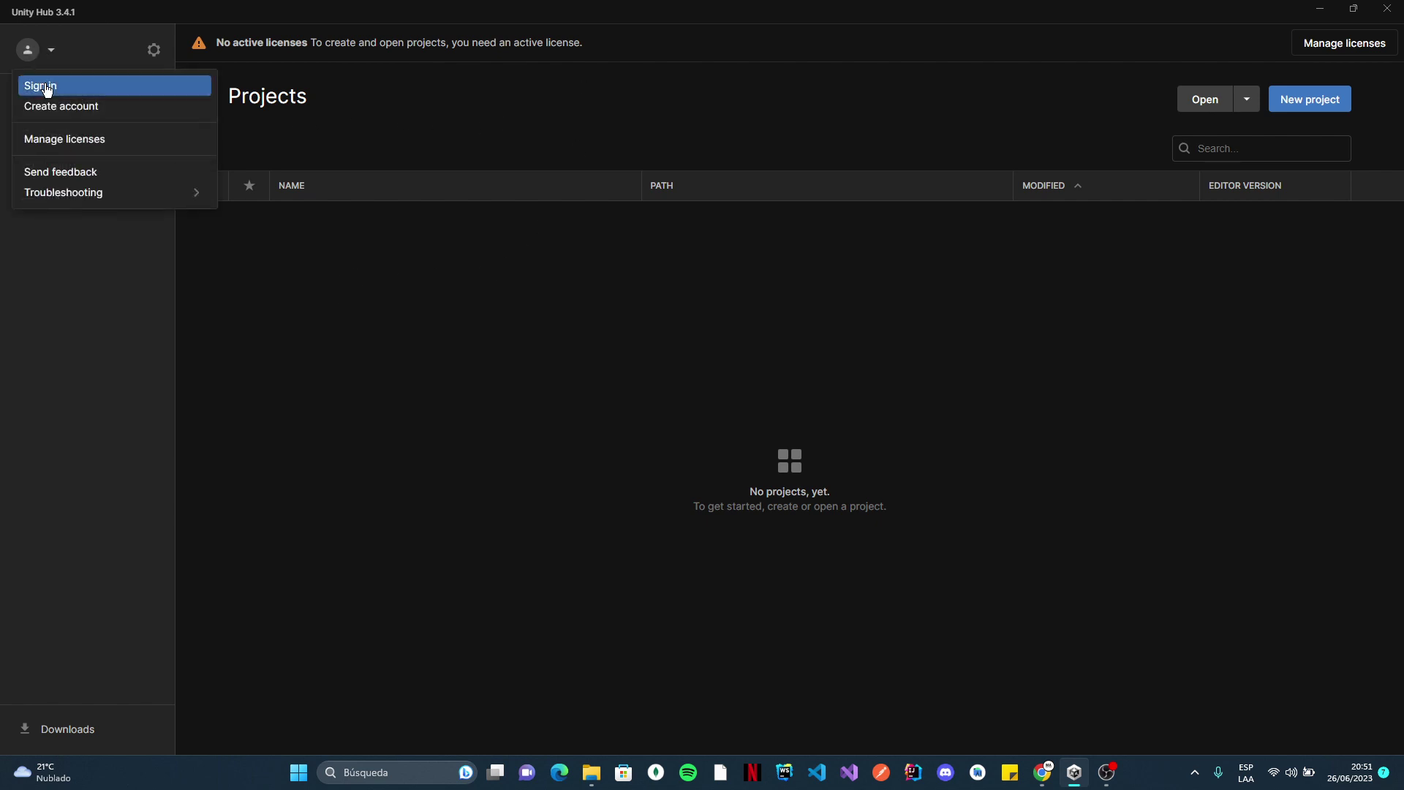
{"action": "left_click", "coordinate": [241, 283]}
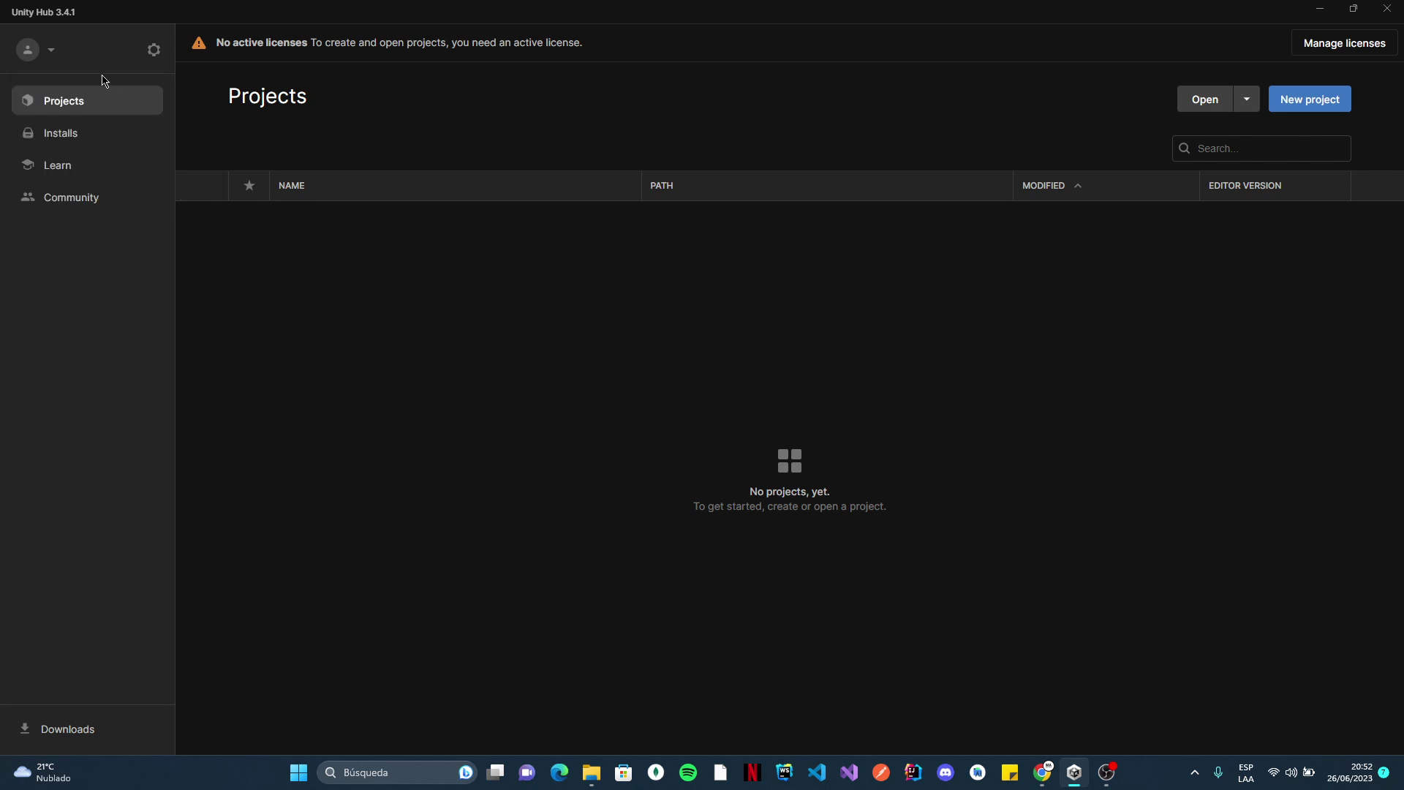
{"action": "left_click", "coordinate": [32, 55]}
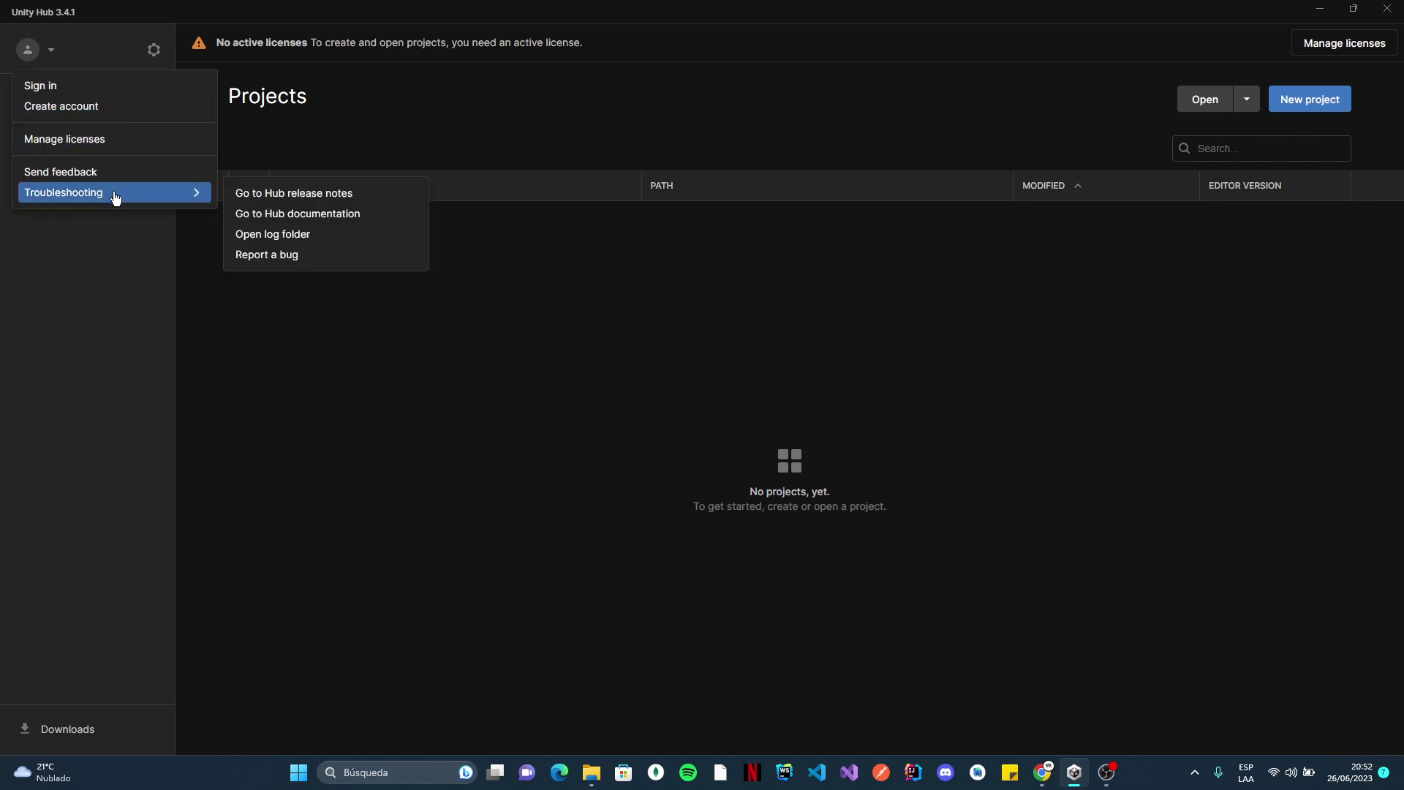
{"action": "left_click", "coordinate": [1401, 5]}
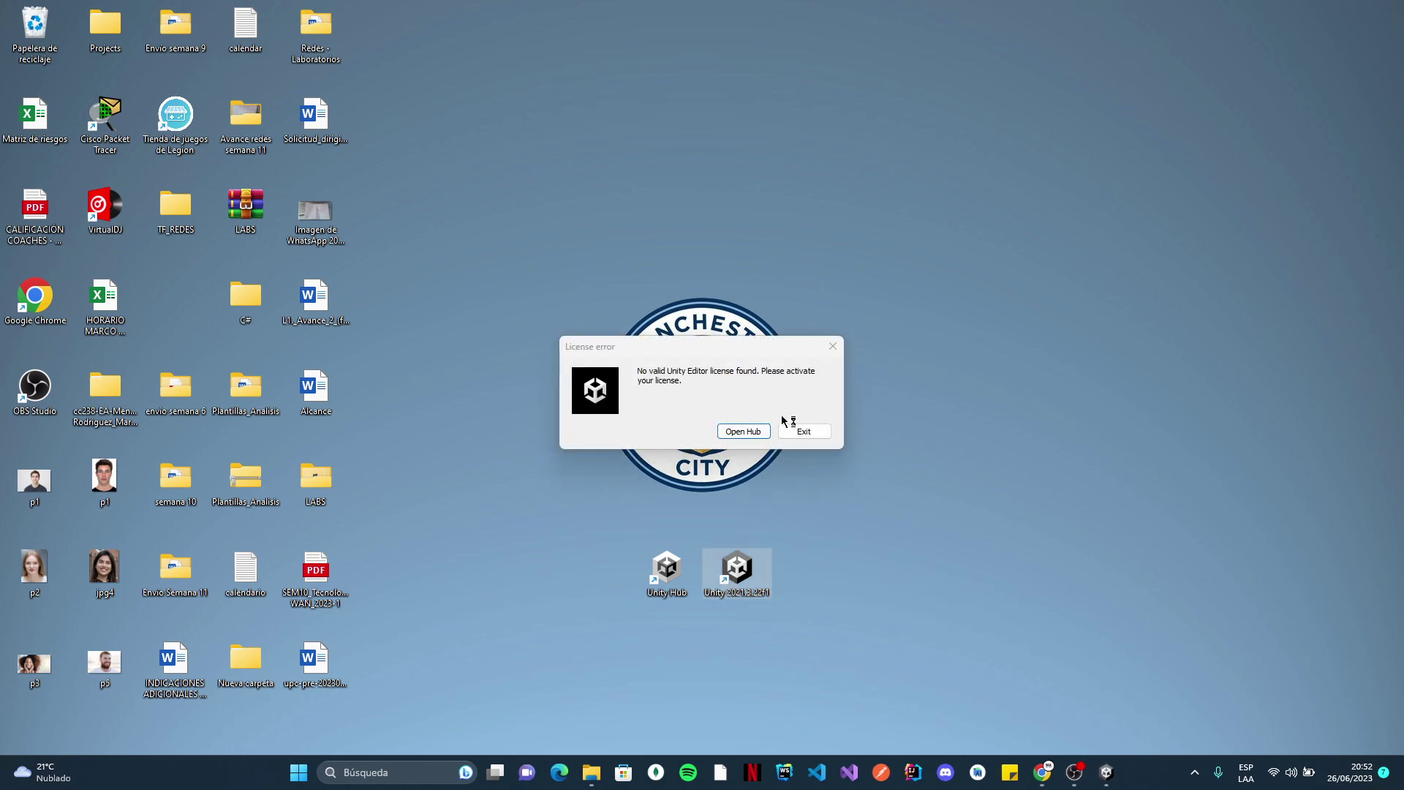
Reopen the Hub from the License error, browse the Advanced, Installs and Projects preferences, then view installed editors
{"action": "left_click", "coordinate": [738, 434]}
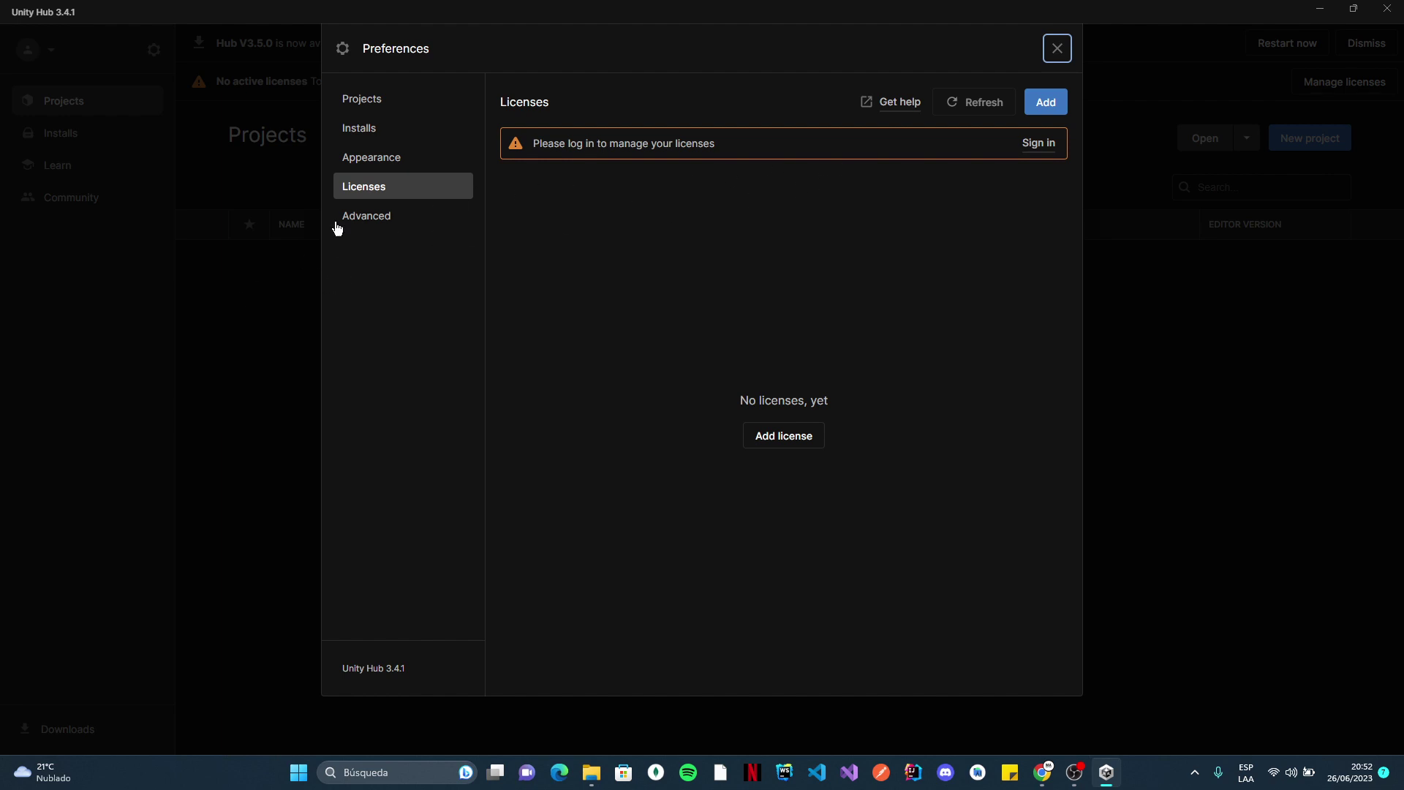
{"action": "left_click", "coordinate": [385, 221]}
{"action": "left_click", "coordinate": [377, 130]}
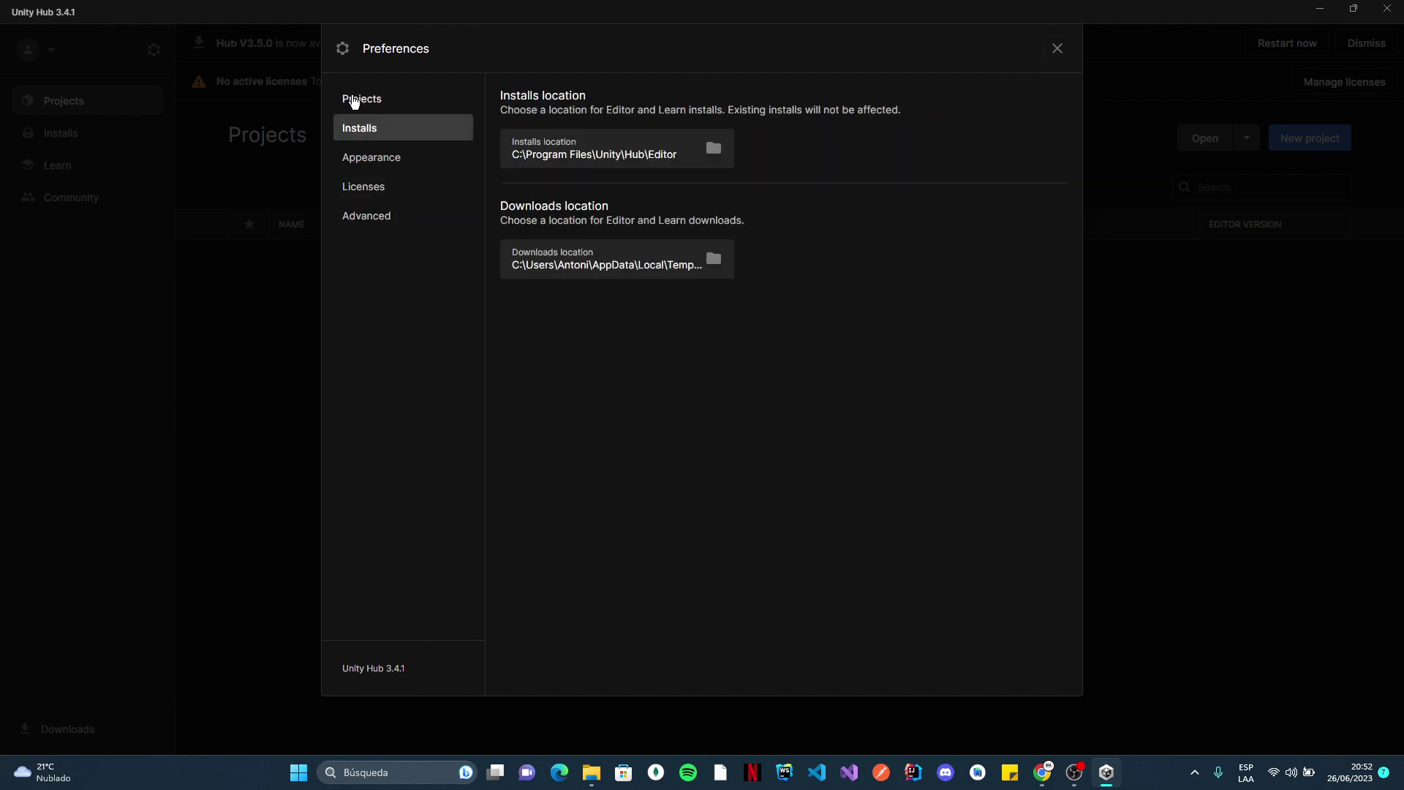
{"action": "left_click", "coordinate": [363, 101]}
{"action": "left_click", "coordinate": [1057, 48]}
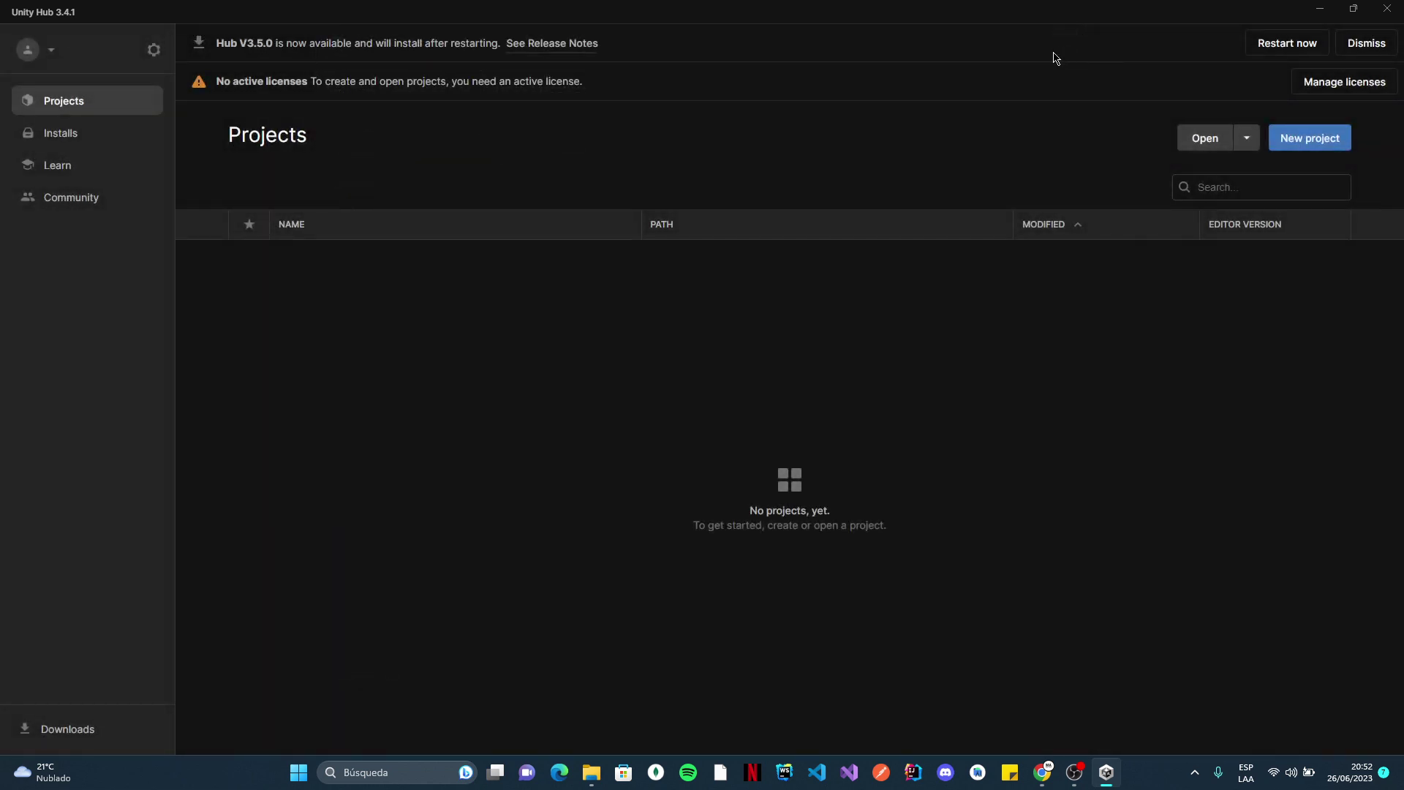
{"action": "left_click", "coordinate": [53, 134]}
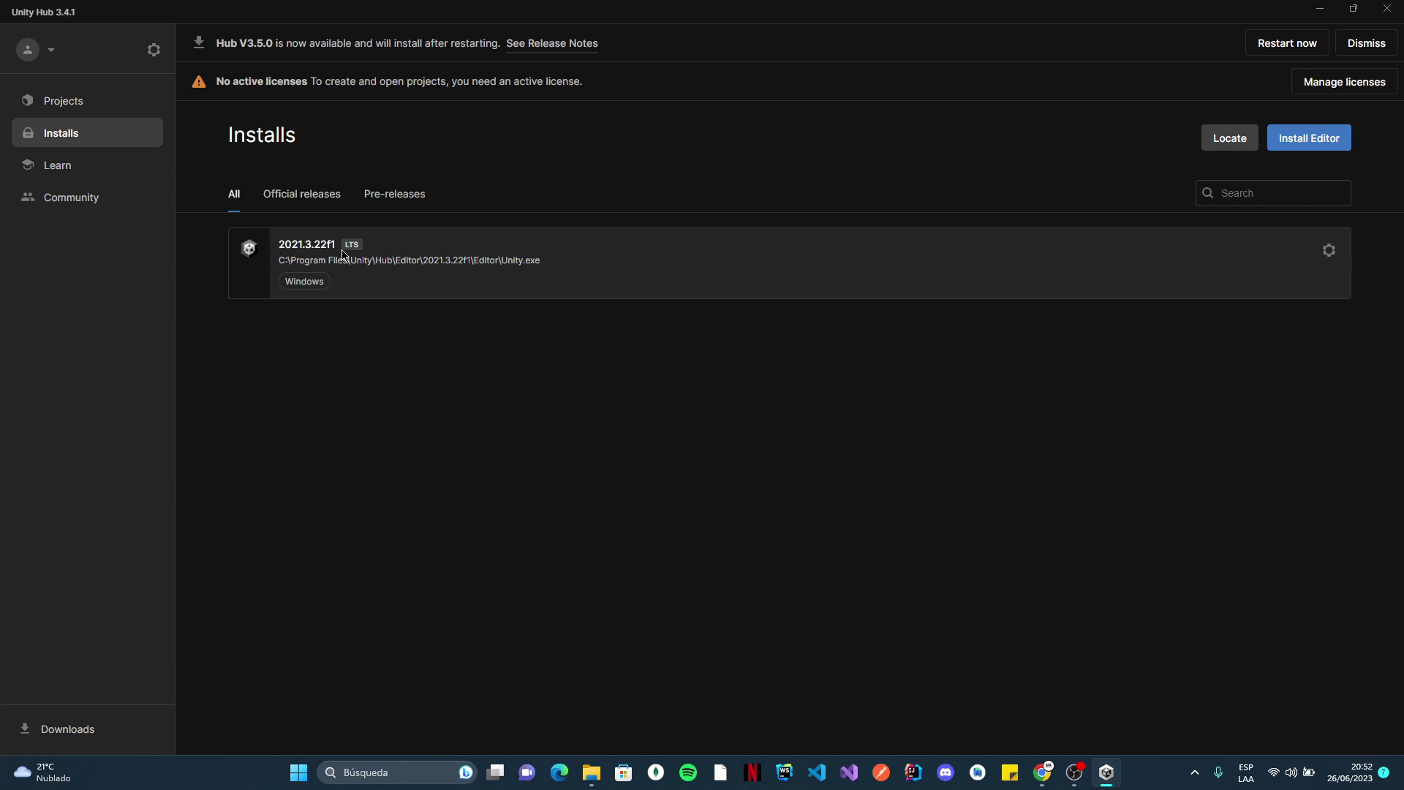
Browse the Learn, Installs and Community pages, ending on Projects with the account menu open
{"action": "left_click", "coordinate": [53, 168]}
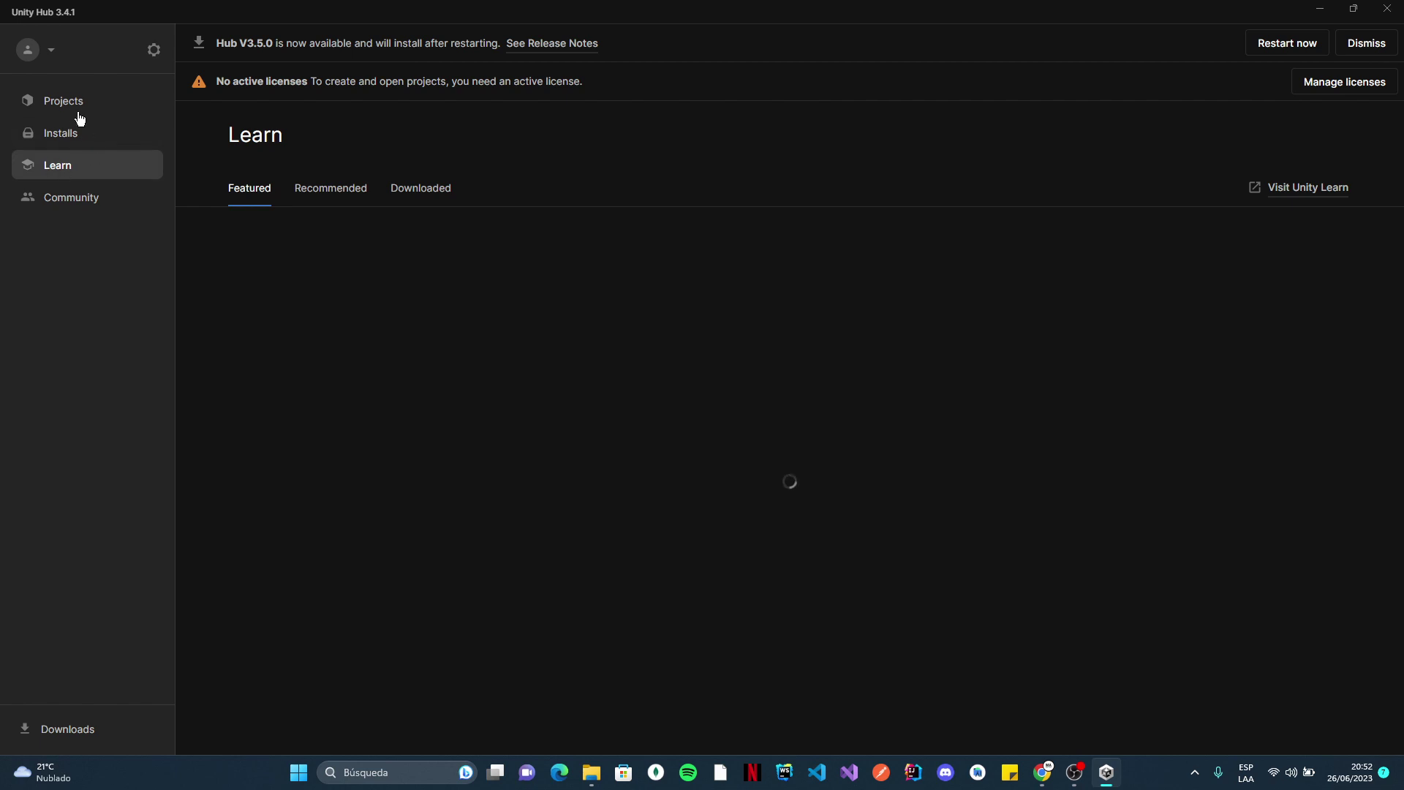
{"action": "left_click", "coordinate": [71, 103]}
{"action": "left_click", "coordinate": [56, 145]}
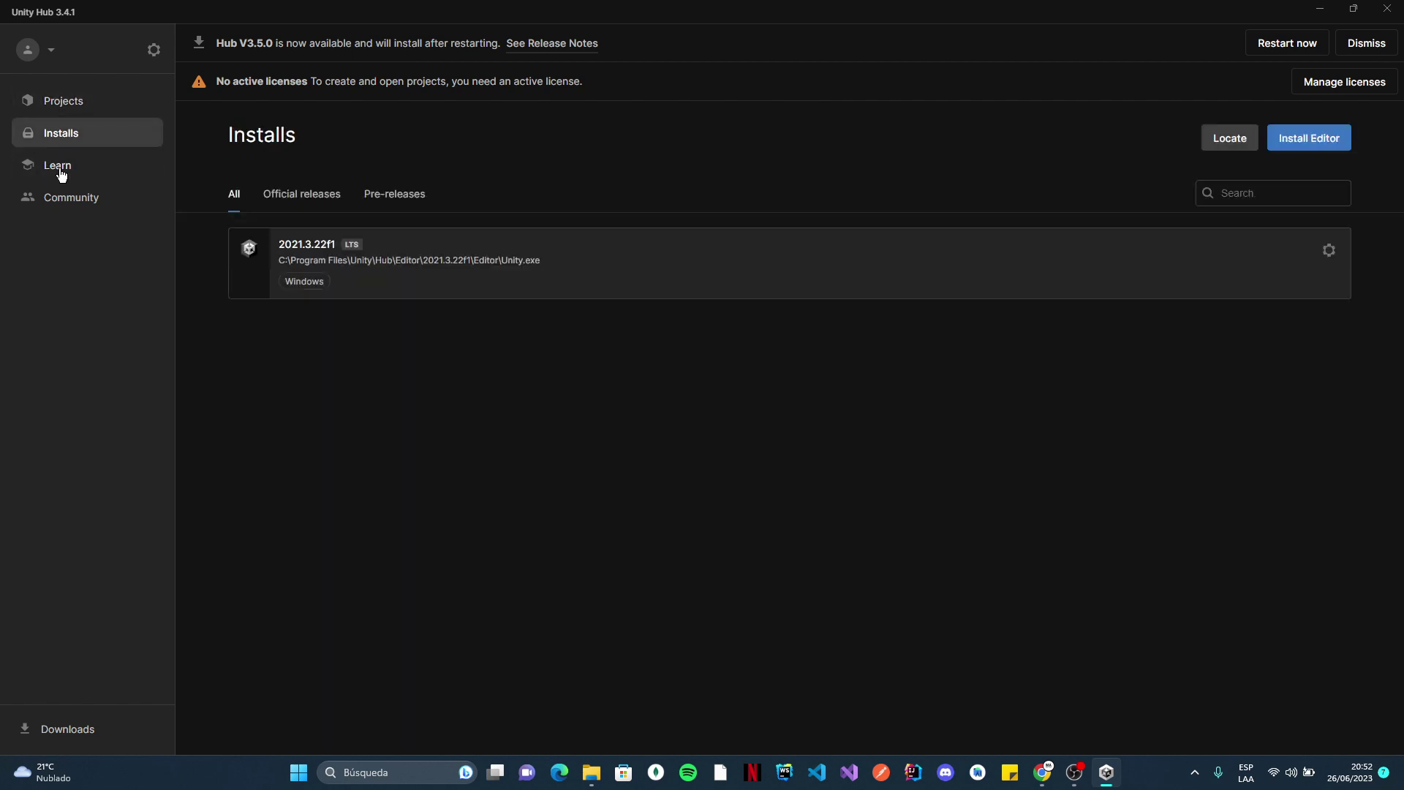
{"action": "left_click", "coordinate": [79, 201]}
{"action": "left_click", "coordinate": [67, 168]}
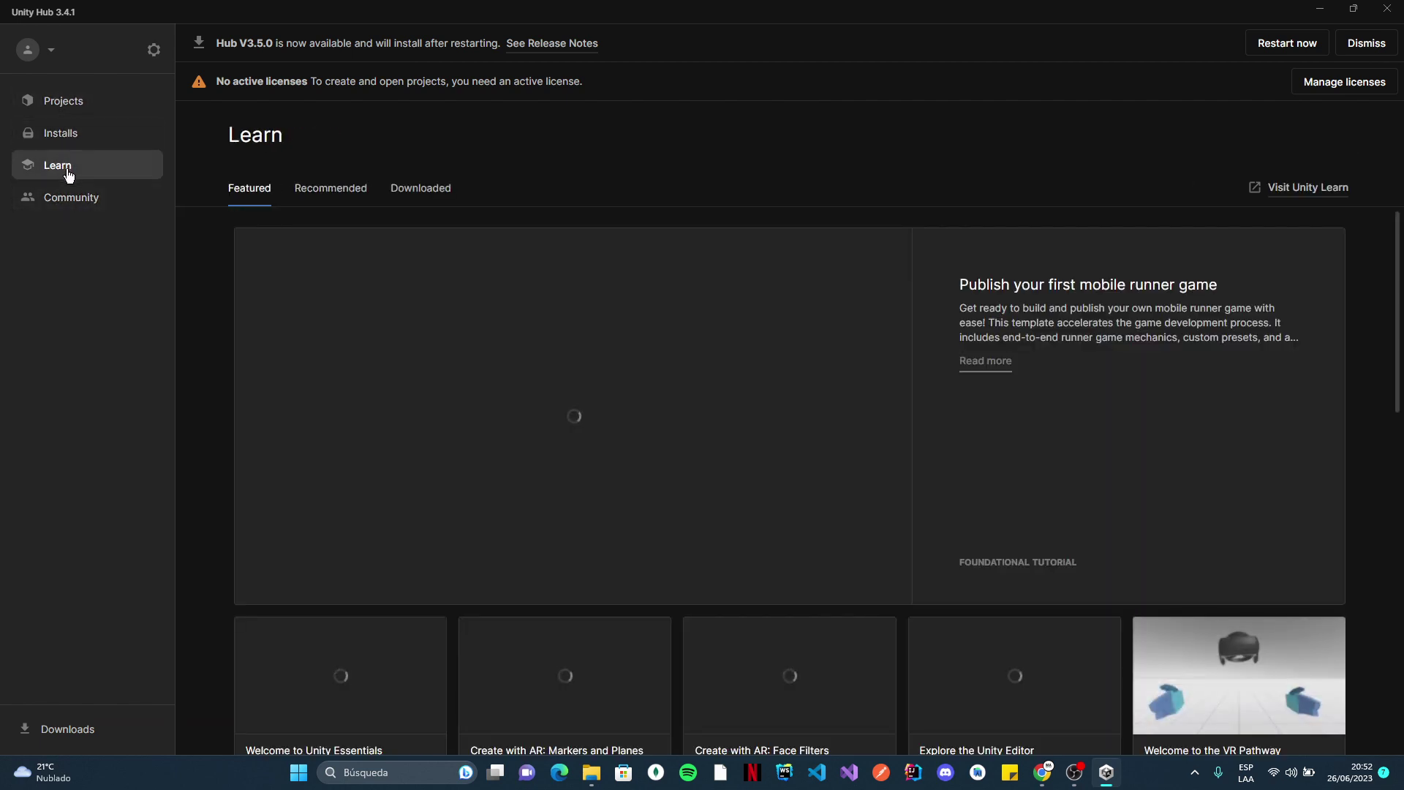
{"action": "left_click", "coordinate": [66, 94]}
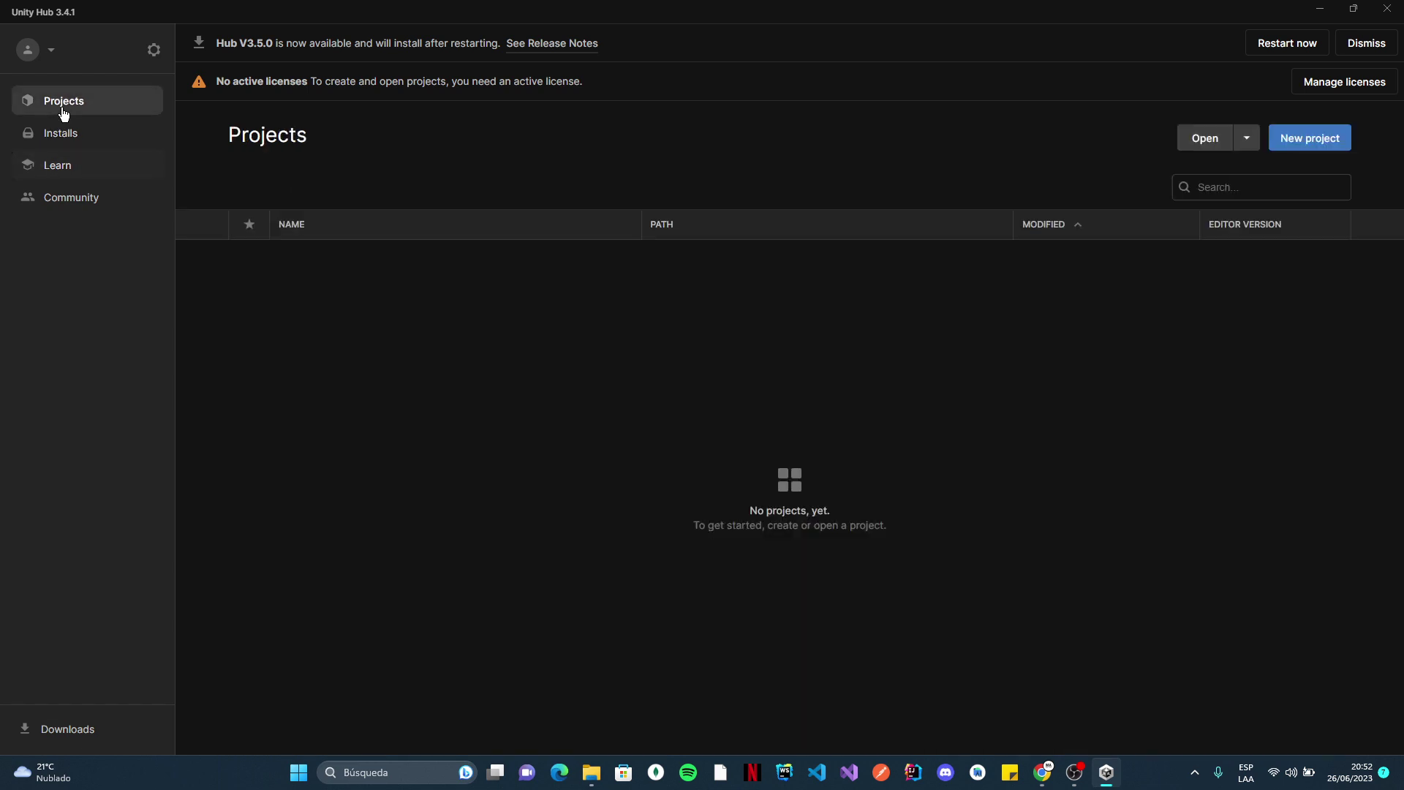
{"action": "left_click", "coordinate": [49, 50]}
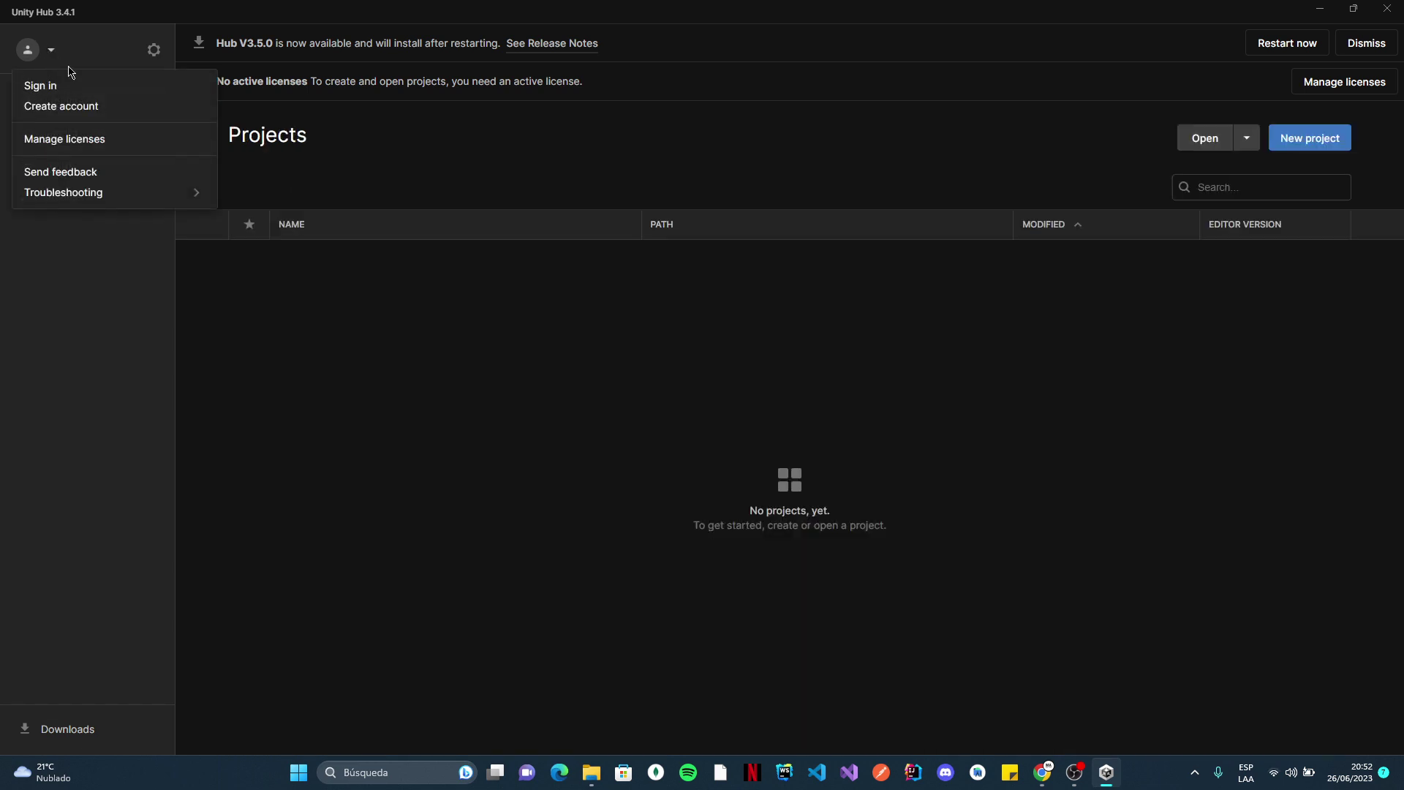
{"action": "left_click", "coordinate": [153, 51]}
{"action": "left_click", "coordinate": [153, 51]}
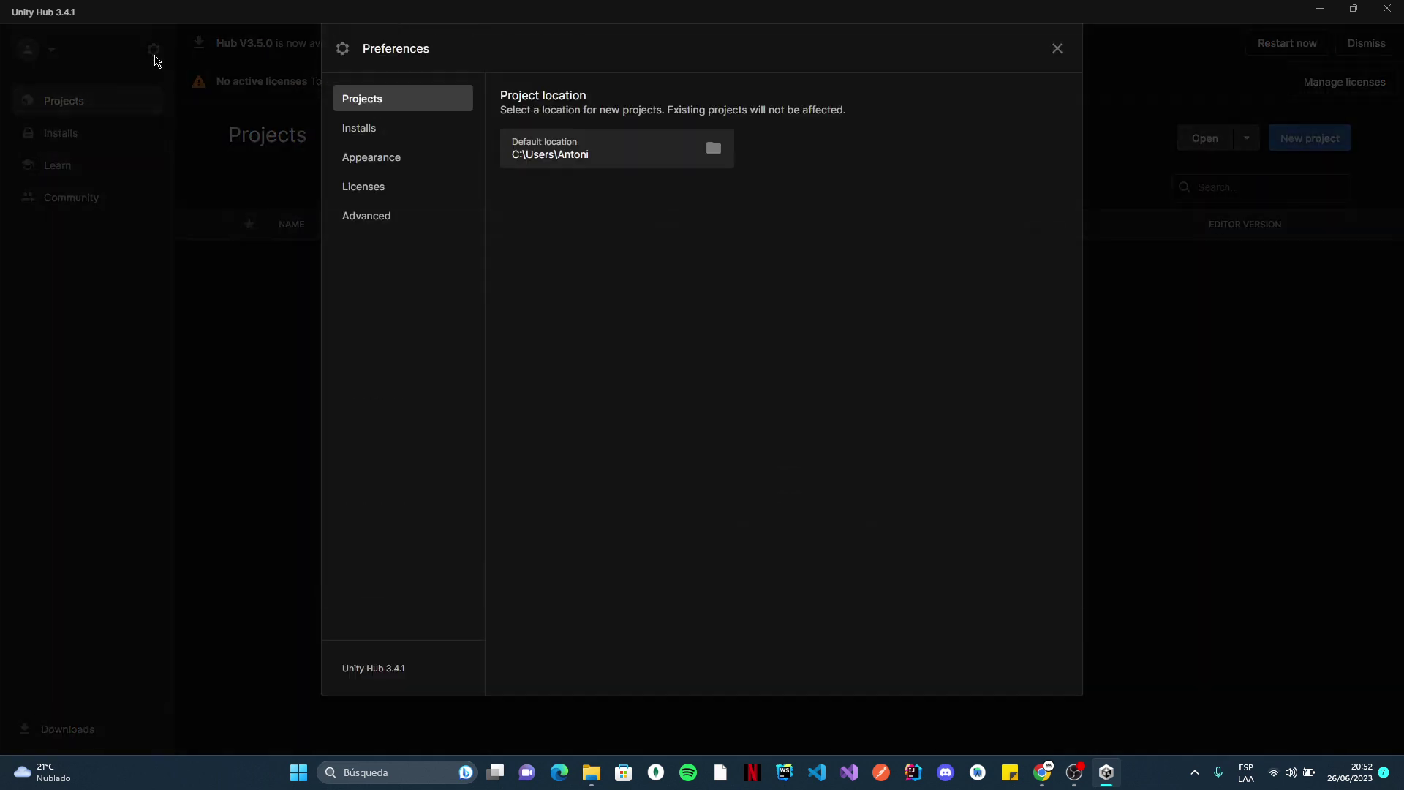
{"action": "left_click", "coordinate": [360, 130]}
{"action": "left_click", "coordinate": [362, 159]}
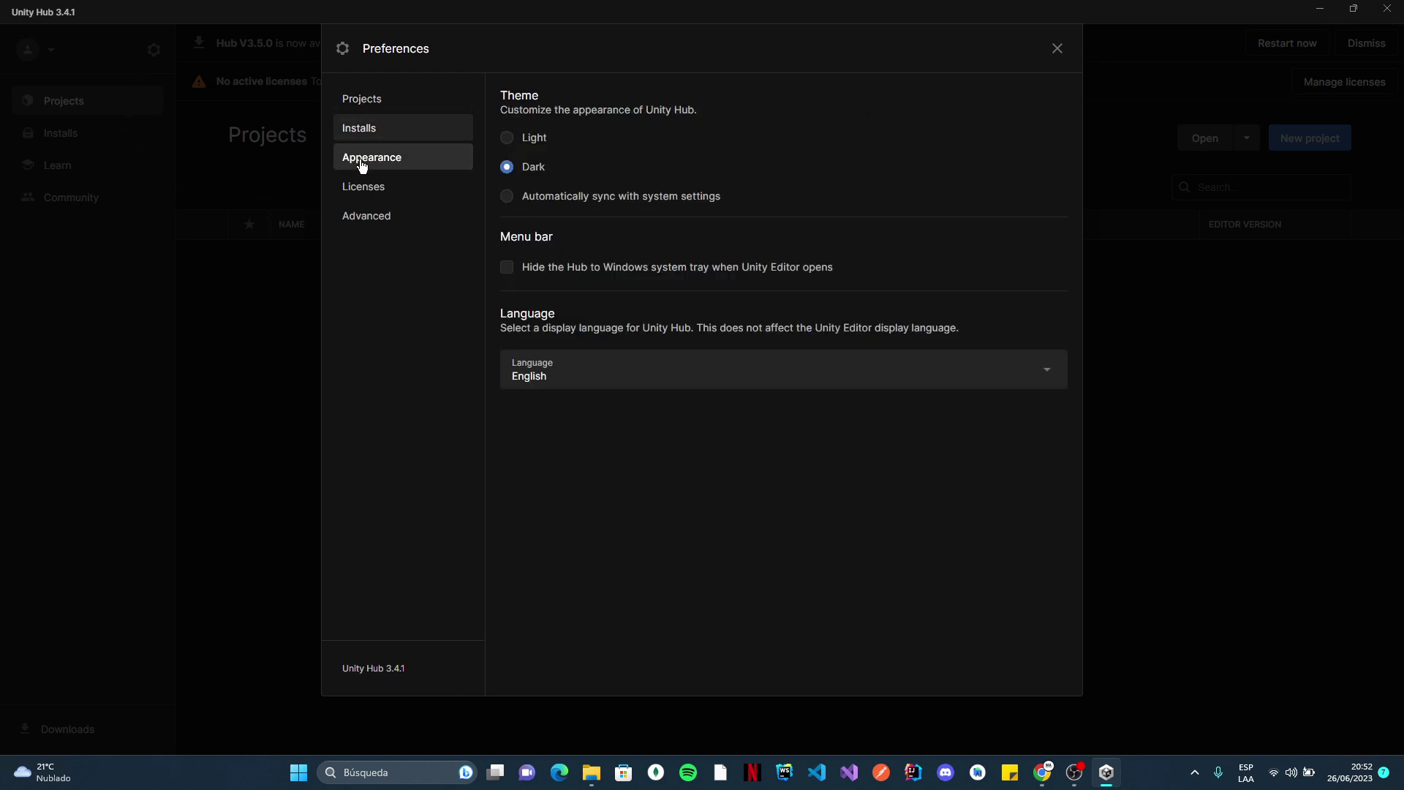
{"action": "left_click", "coordinate": [362, 192]}
{"action": "left_click", "coordinate": [358, 160]}
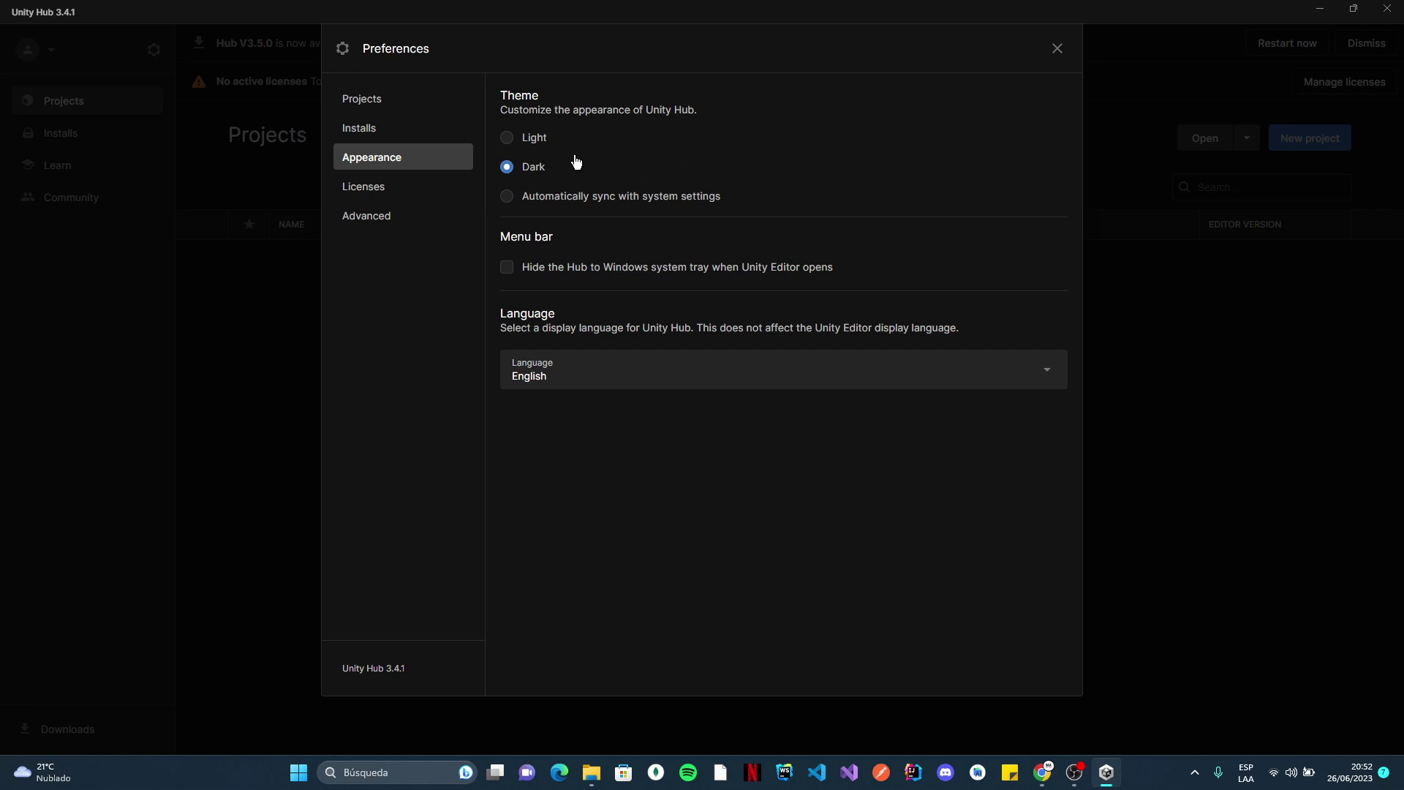
{"action": "left_click", "coordinate": [507, 140]}
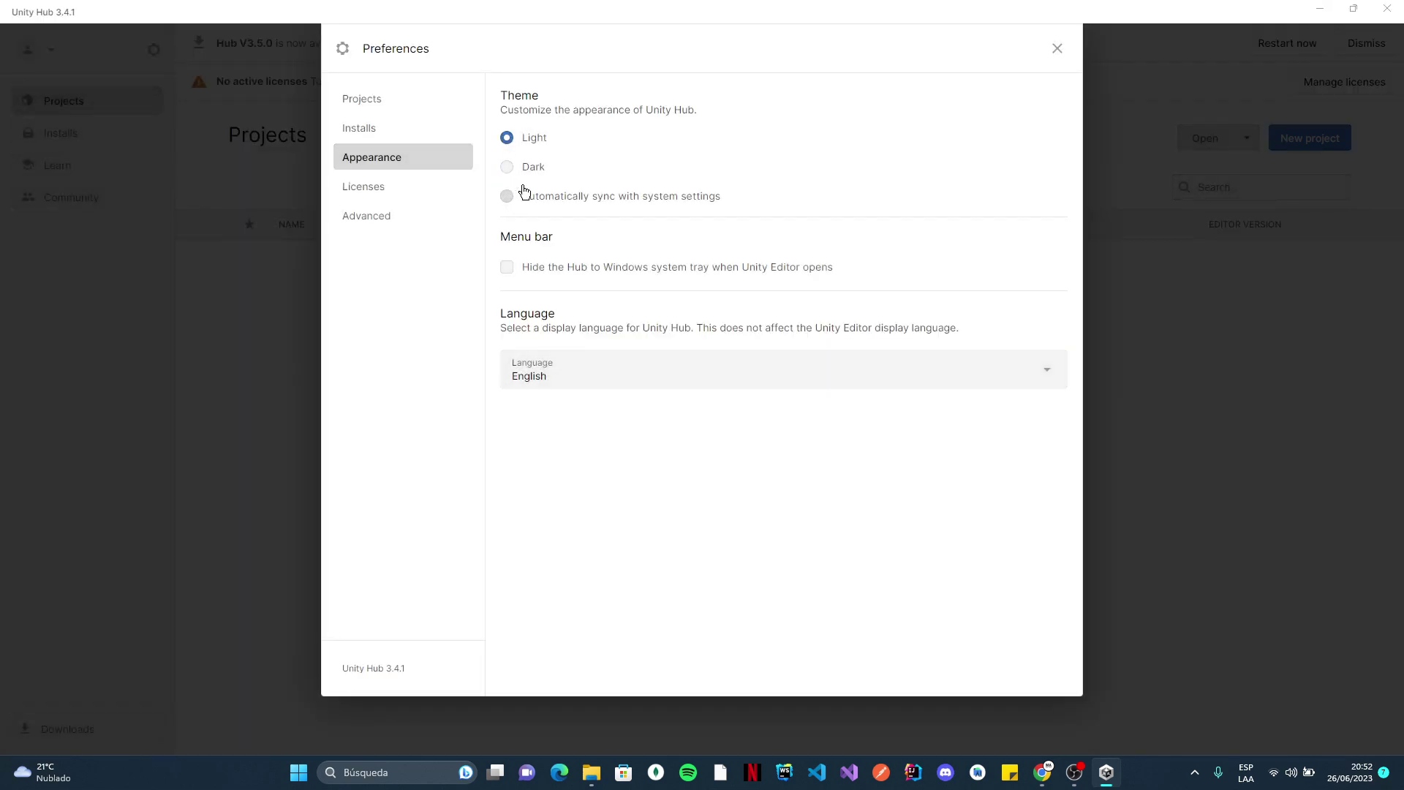
{"action": "left_click", "coordinate": [507, 167]}
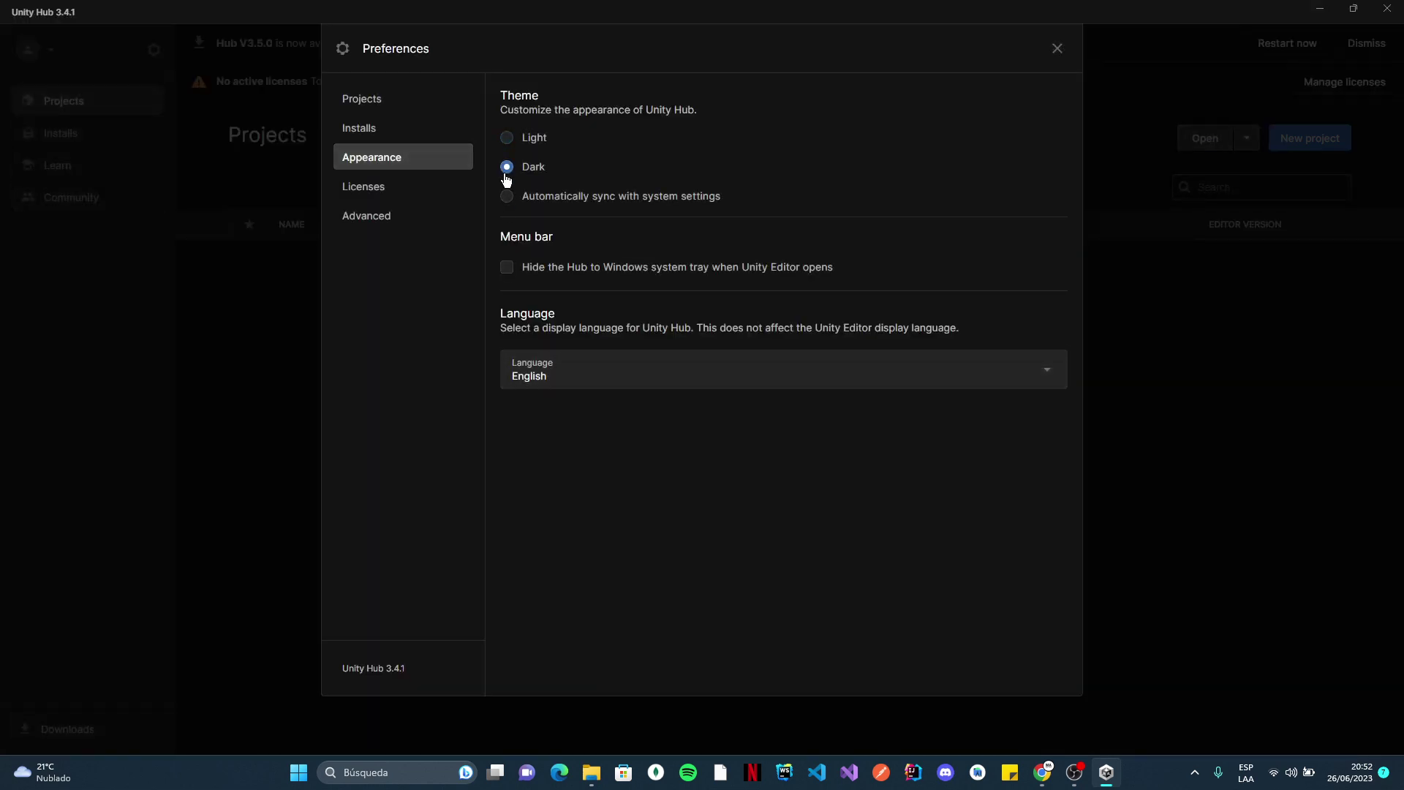
{"action": "left_click", "coordinate": [506, 197]}
{"action": "left_click", "coordinate": [507, 167]}
{"action": "left_click", "coordinate": [1046, 372]}
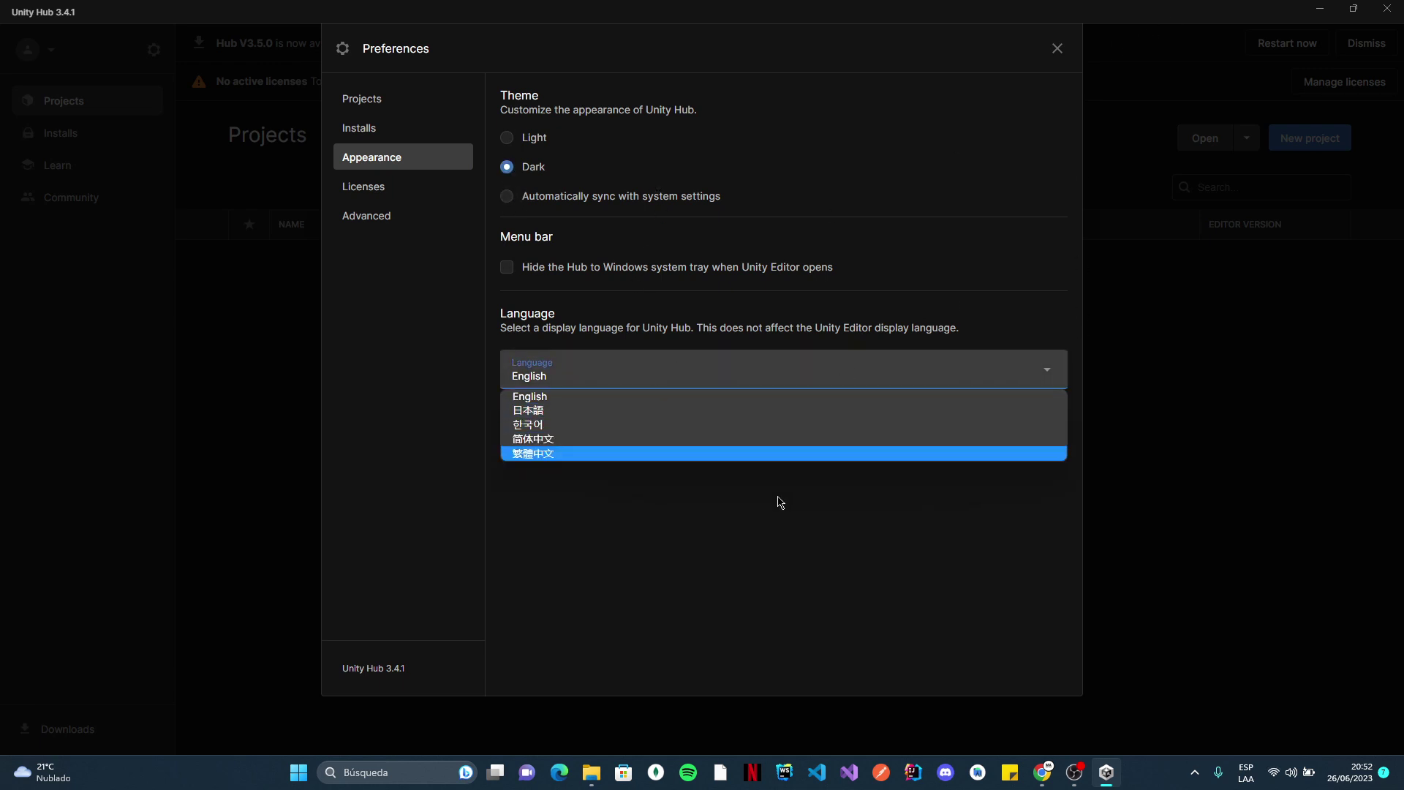
{"action": "left_click", "coordinate": [1035, 311]}
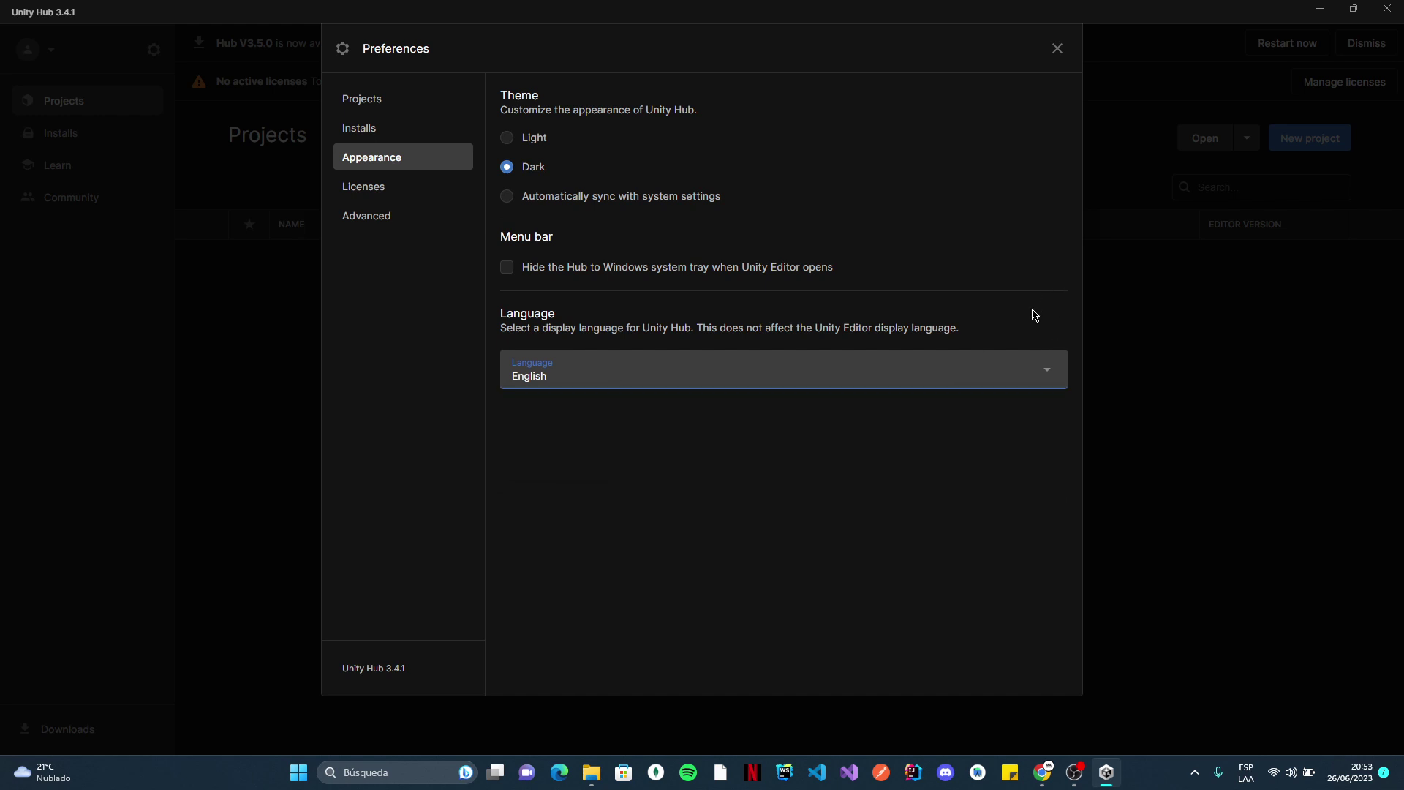
{"action": "left_click", "coordinate": [1067, 51]}
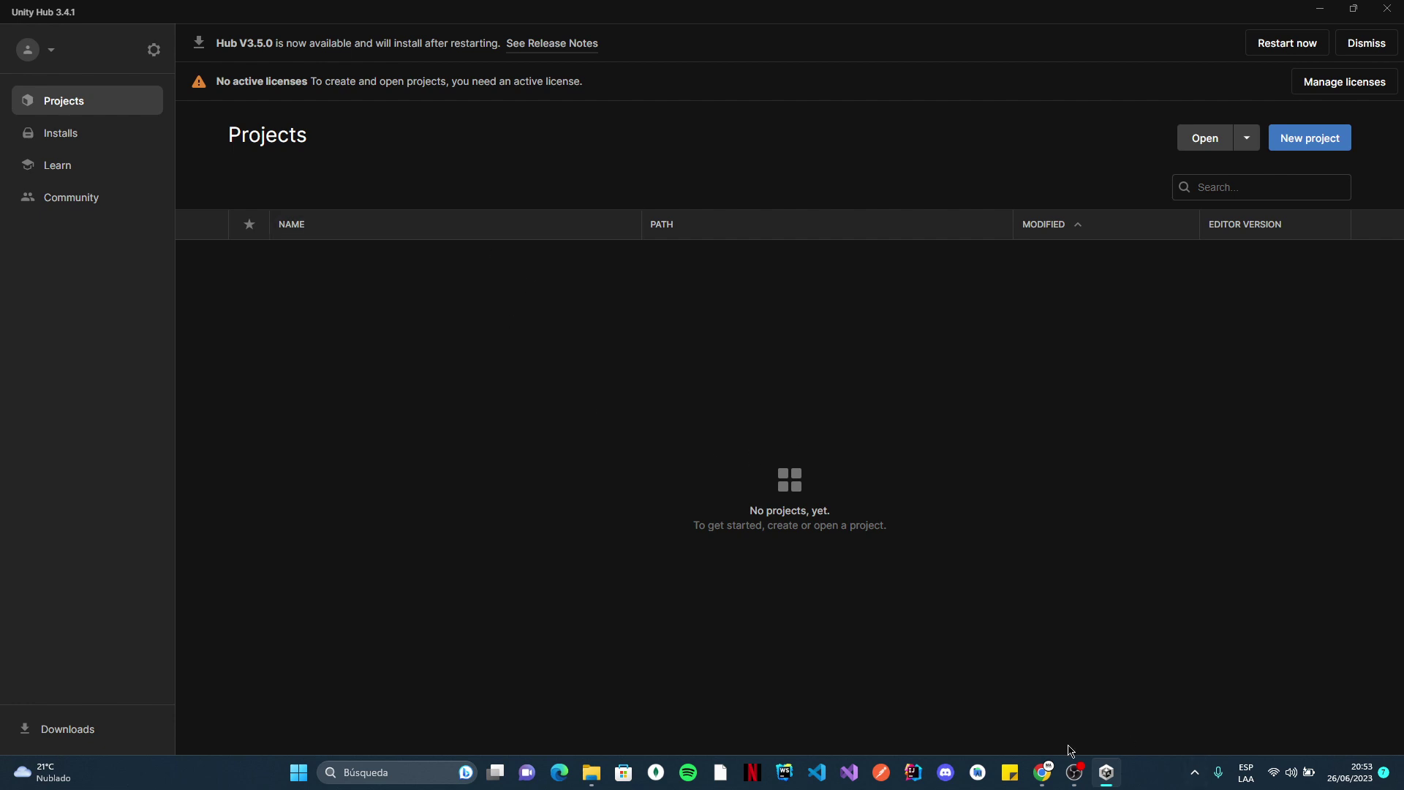
{"action": "mouse_move", "coordinate": [1081, 777]}
{"action": "key", "text": "Caps_Lock"}
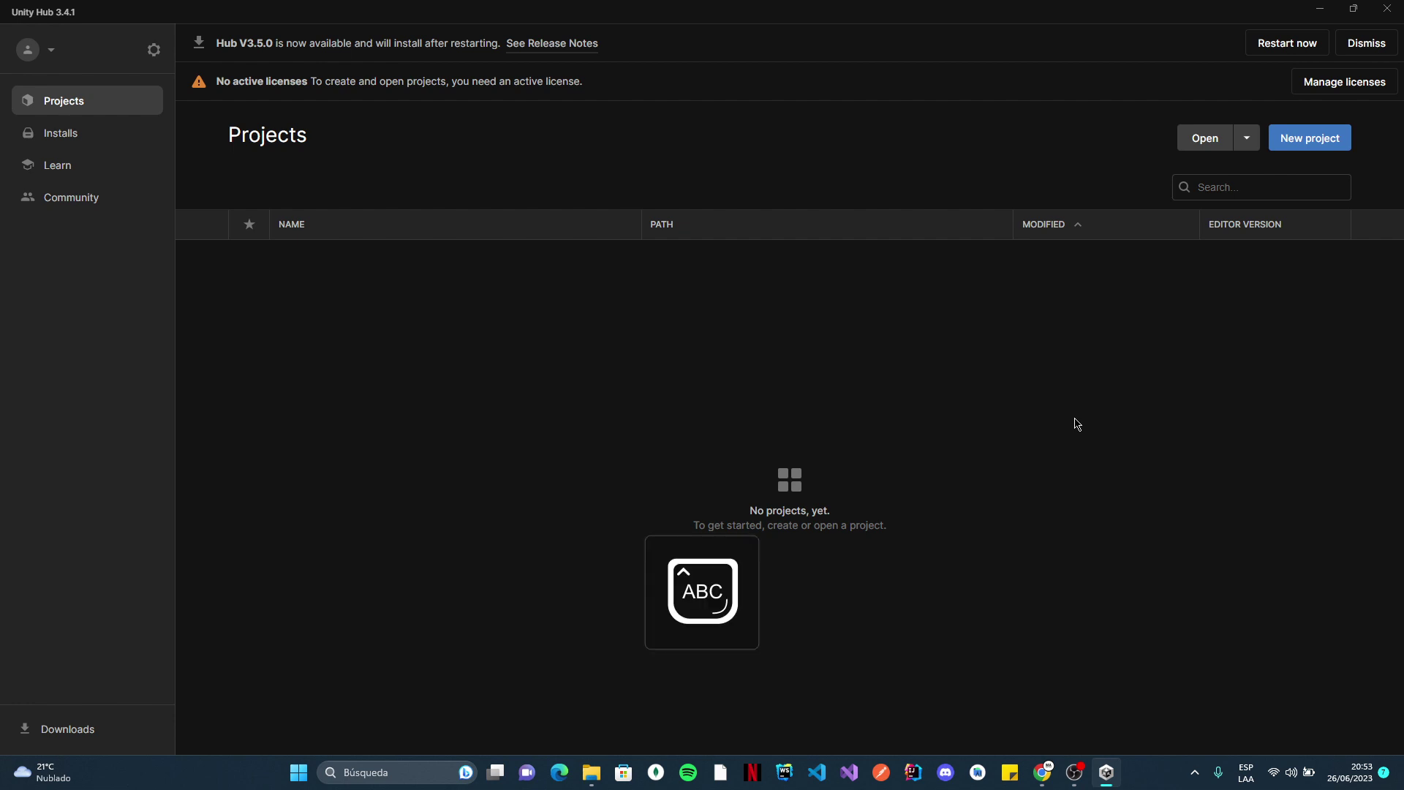